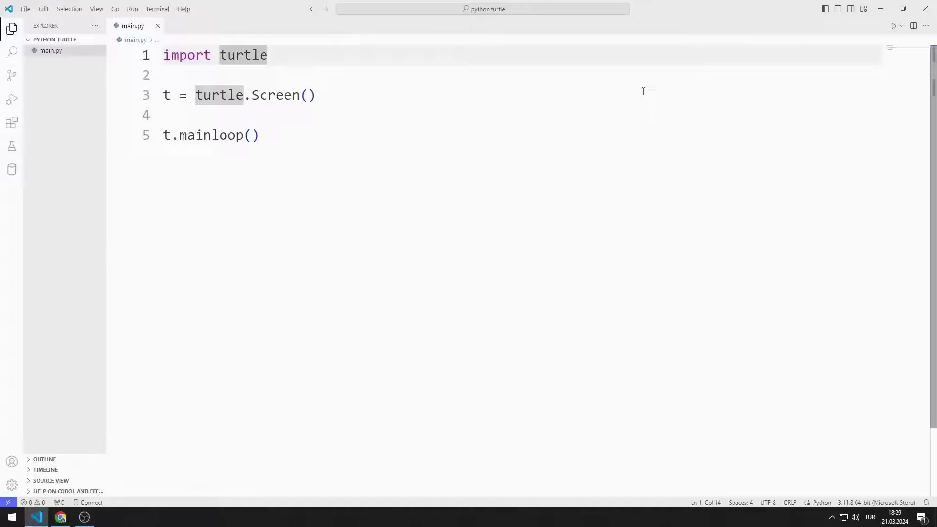
- Run main.py once and close the empty Python Turtle Graphics window
click(893, 26)
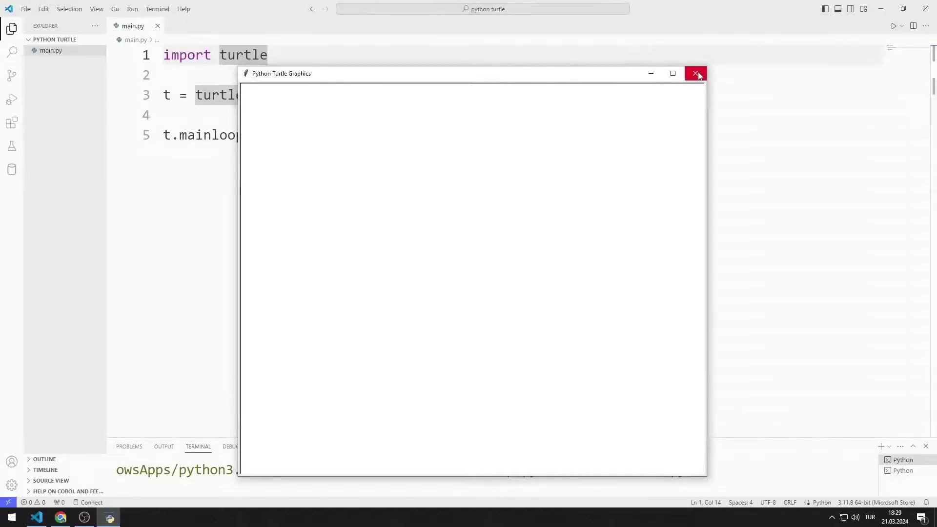
click(696, 74)
- Add turtle.turtlesize(5) and turtle.shape('turtle') lines below the screen setup
click(329, 94)
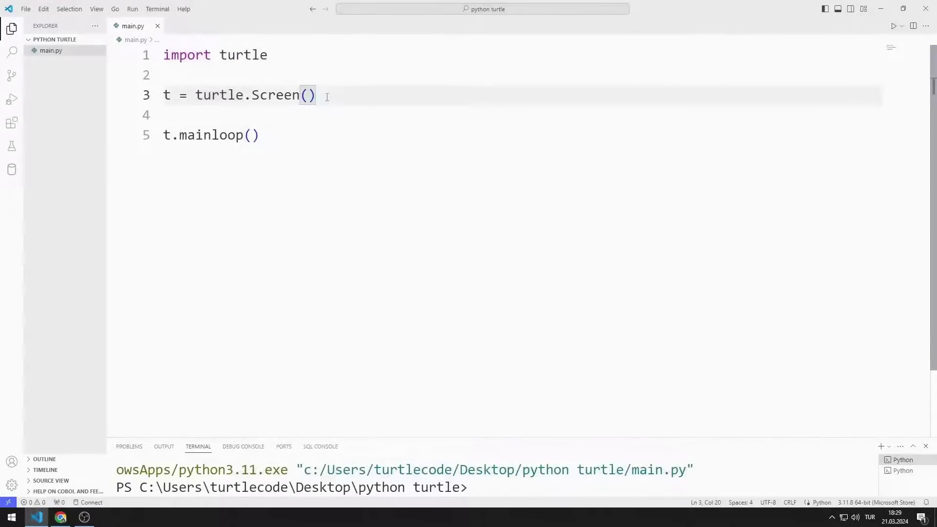
key(Return)
key(Return)
text(turtle.)
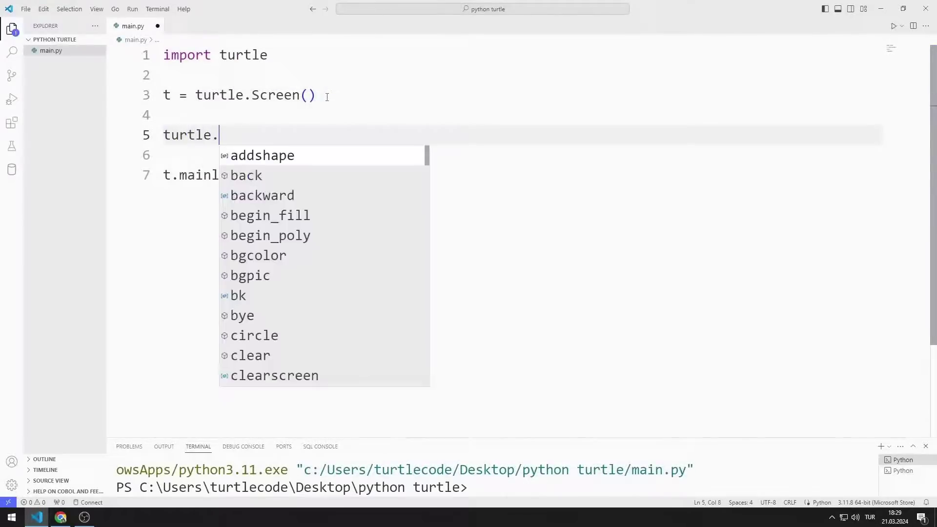
text(turtlesize)
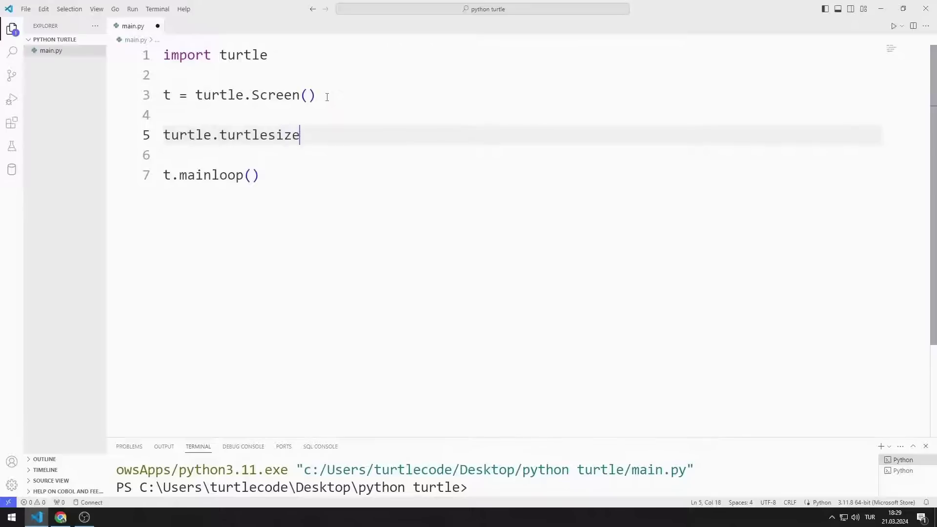
text((5))
key(Return)
text(turtle)
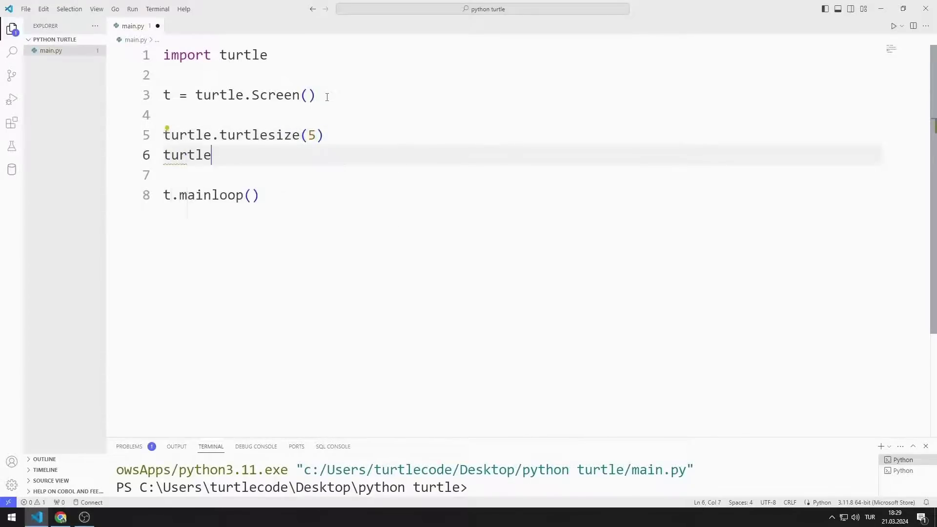
text(.shape()
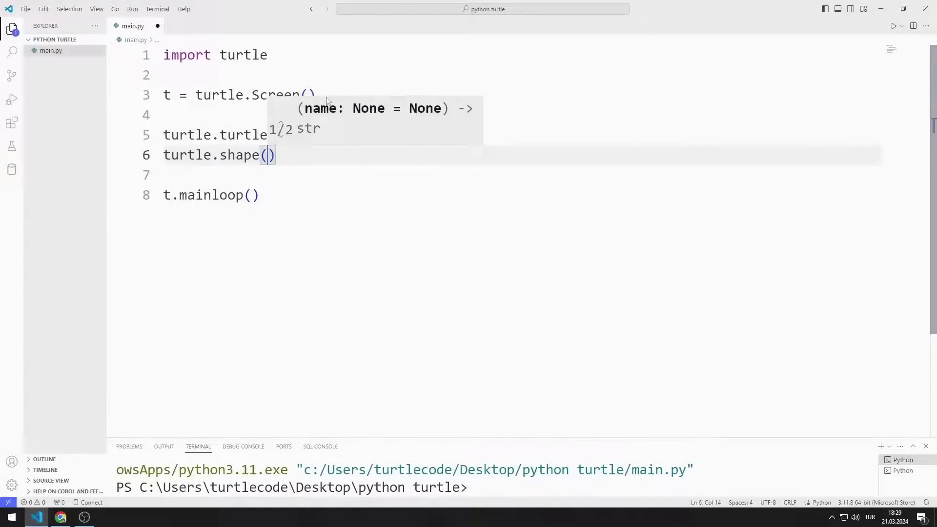
text('turtle')
- Save main.py, test-run it to see the large turtle, and close that window
key(ctrl+s)
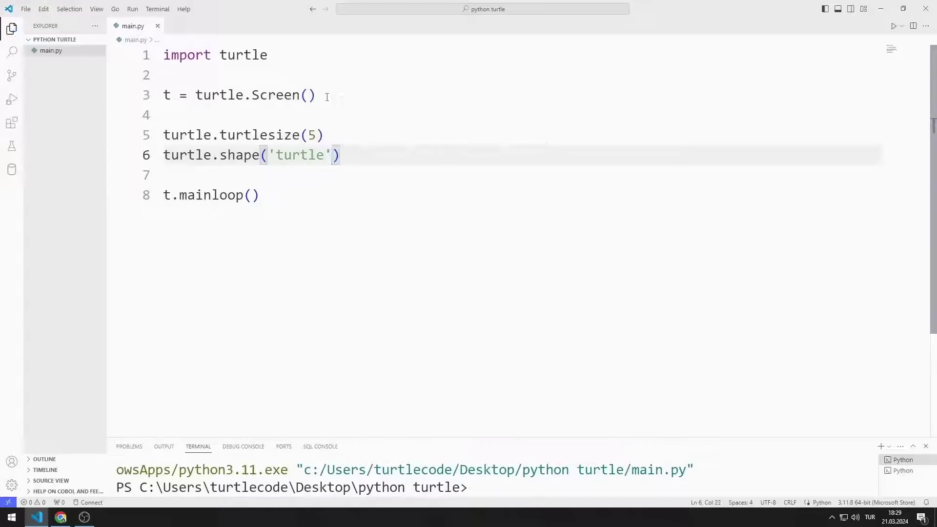
click(893, 27)
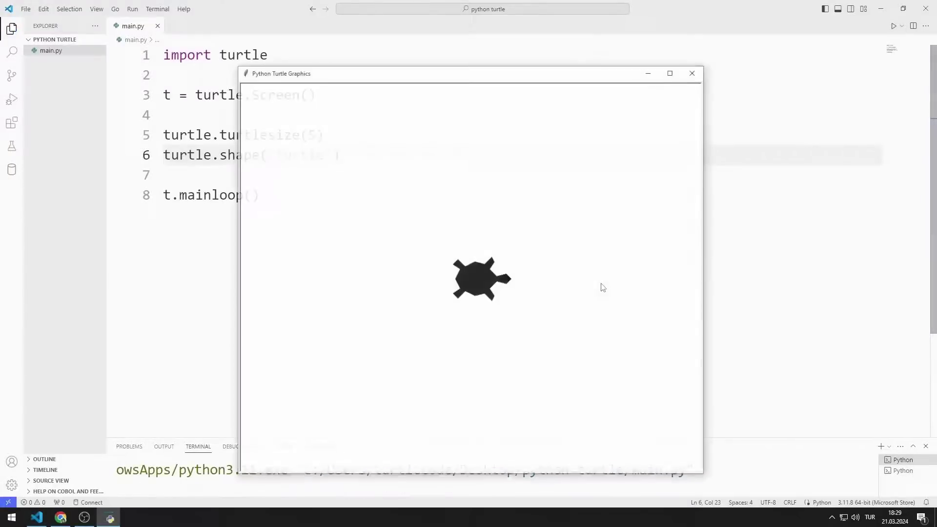
click(695, 73)
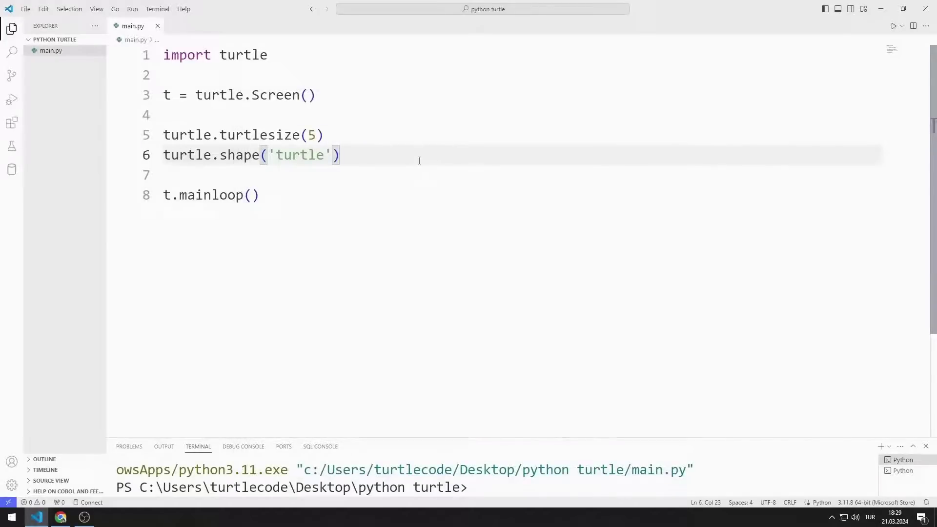
- Add turtle.onrelease(move) before mainloop
key(Return)
key(Return)
text(tu)
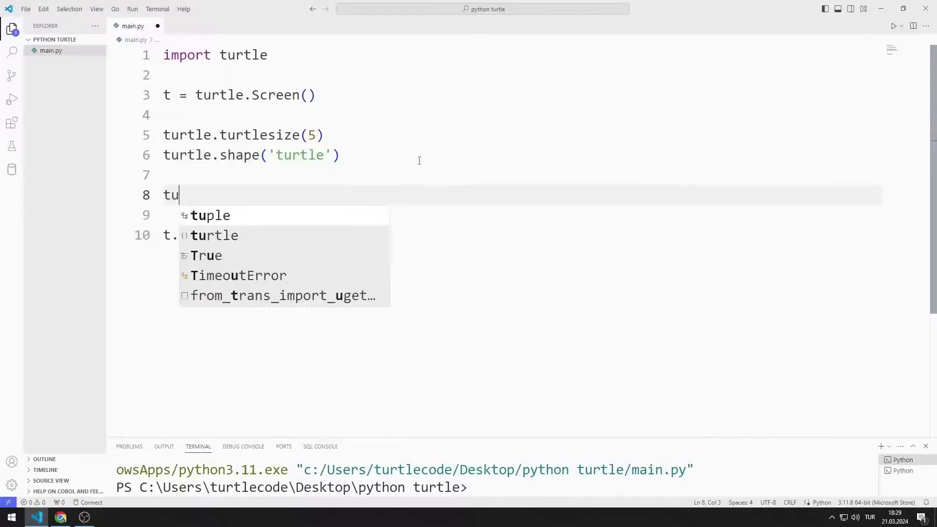
text(rtle.onrel)
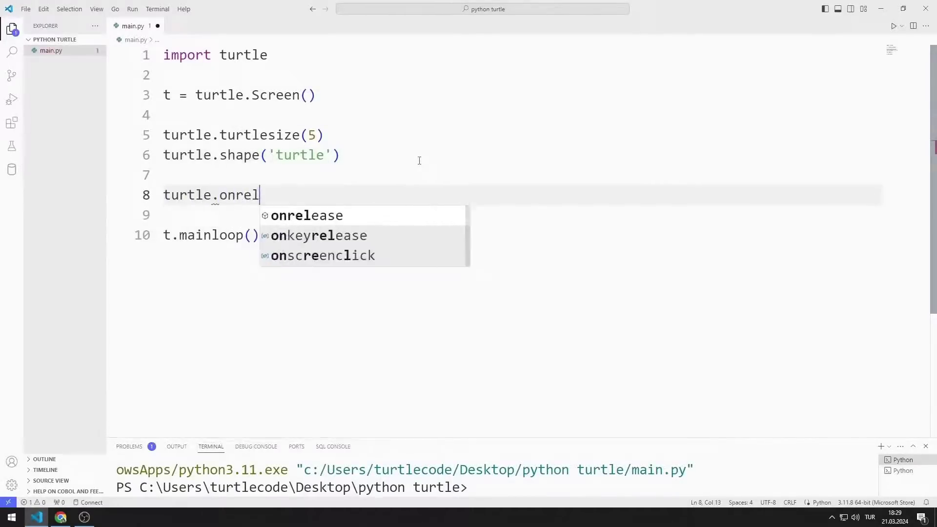
key(Return)
text((move)
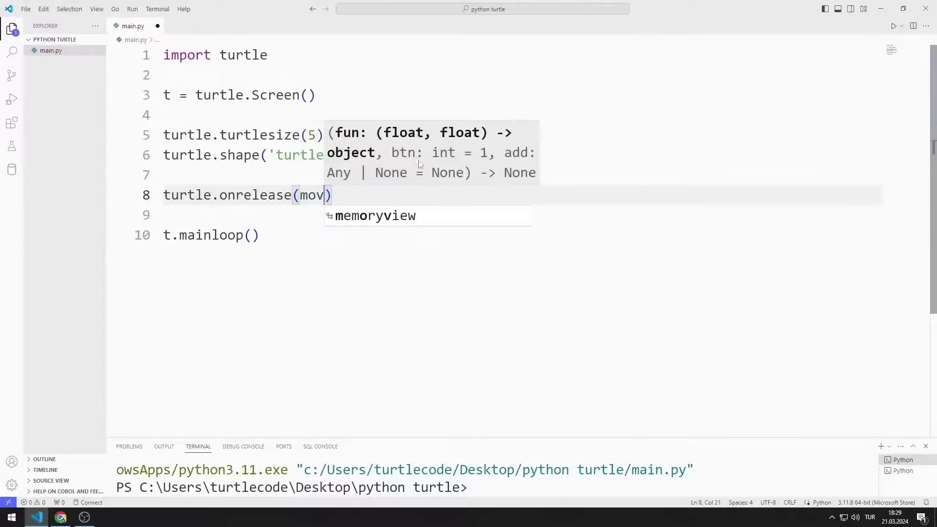
key(Escape)
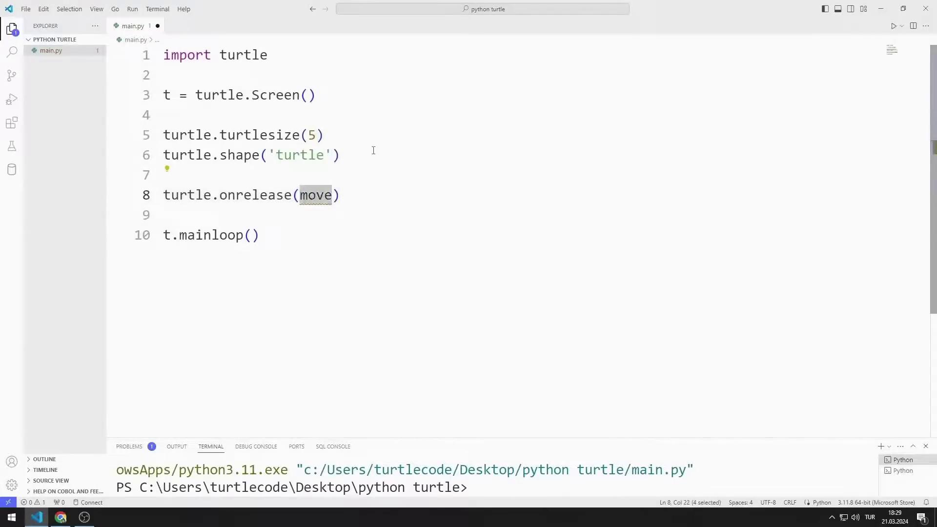
- Define move(x, y) printing 'released' above it, and enlarge the terminal panel
click(362, 154)
key(Return)
key(Return)
text(def move)
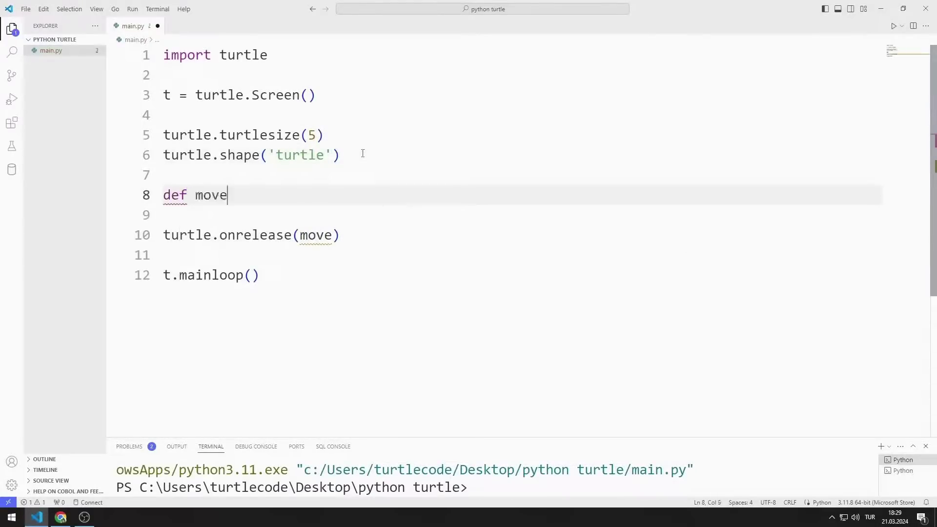
text(()
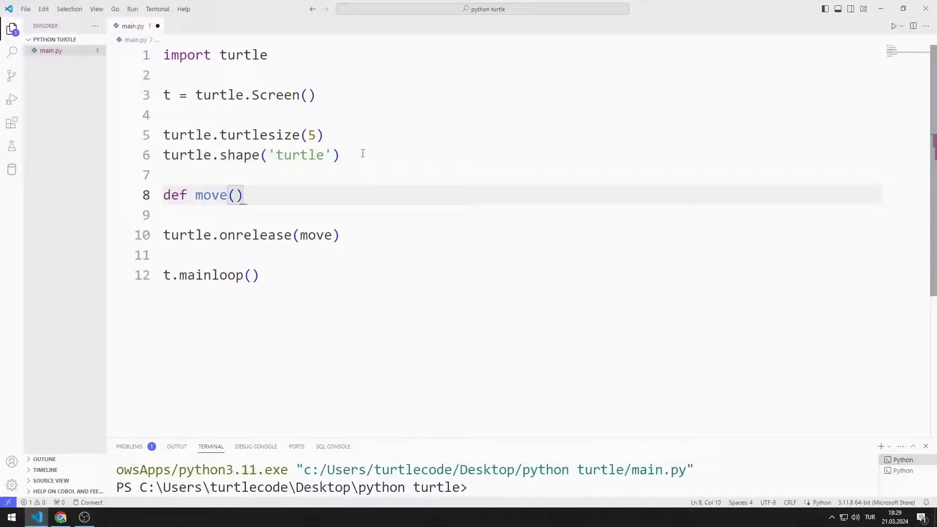
text(x,y):)
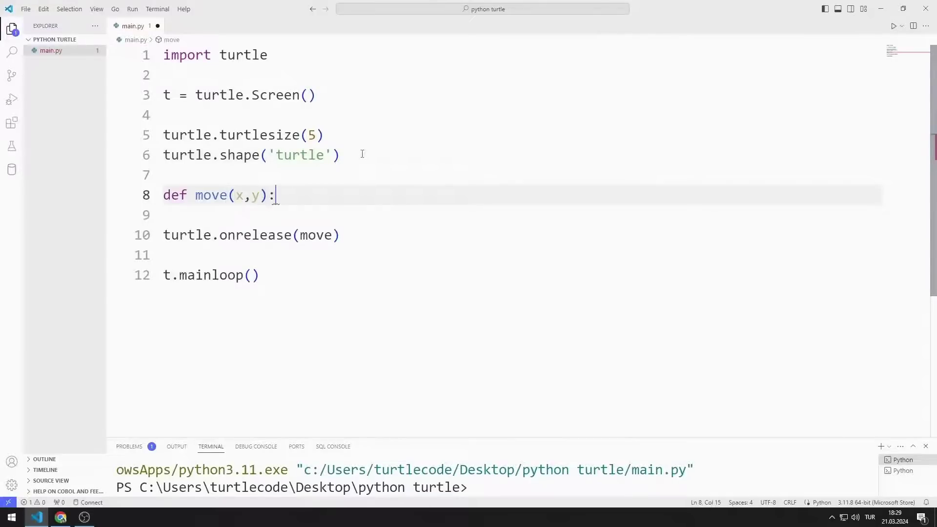
key(Return)
text(print)
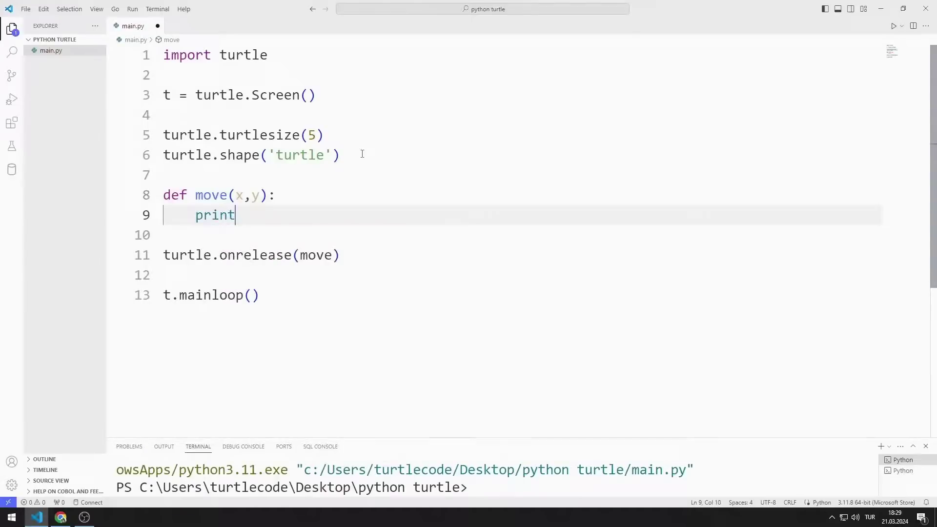
text(('releas)
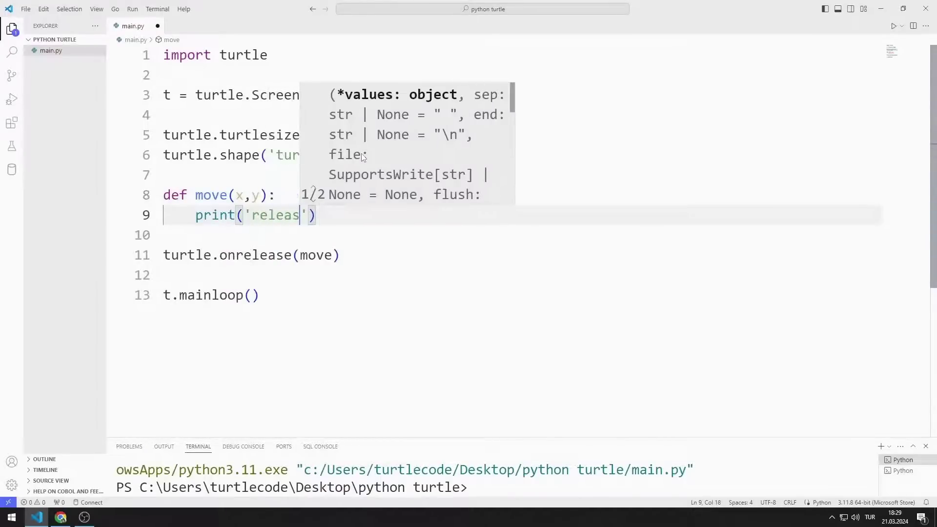
text(ed)
key(End)
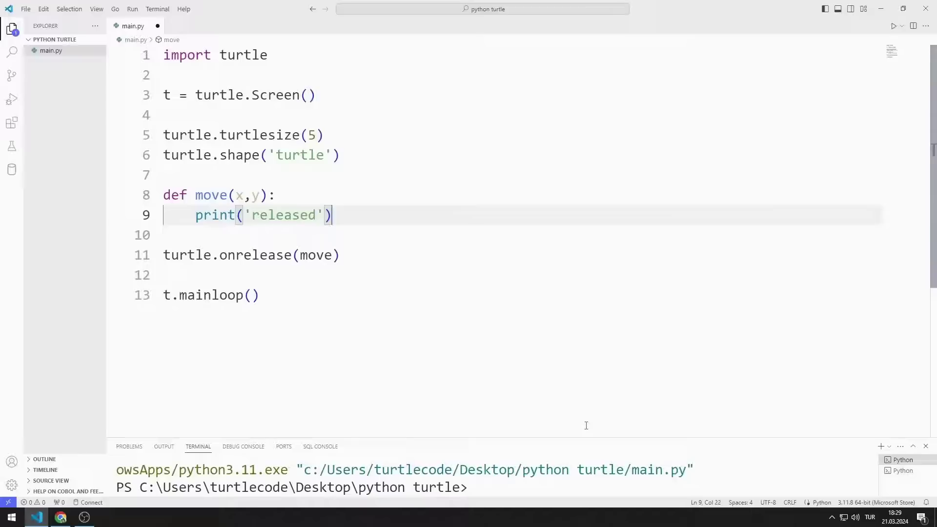
drag(583, 441, 583, 366)
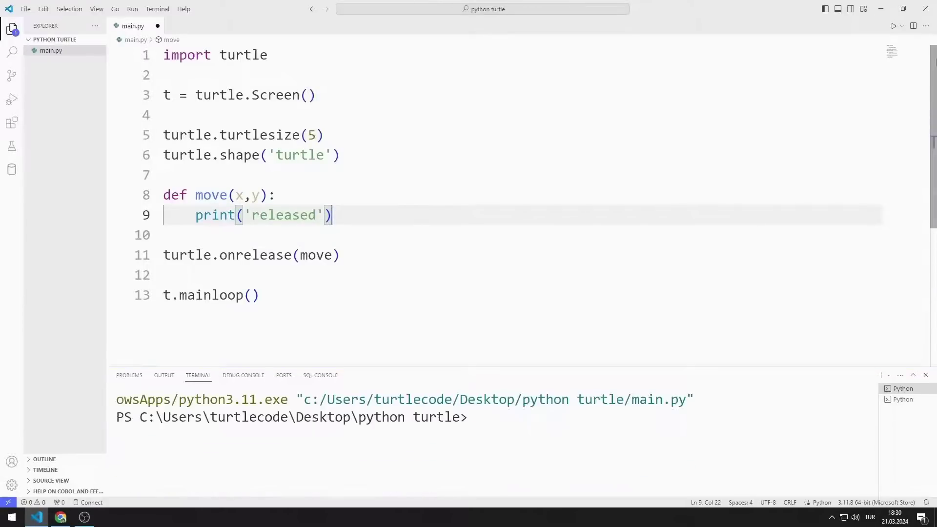
- Run the script, release four clicks on the turtle to print 'released', then close the window
click(893, 26)
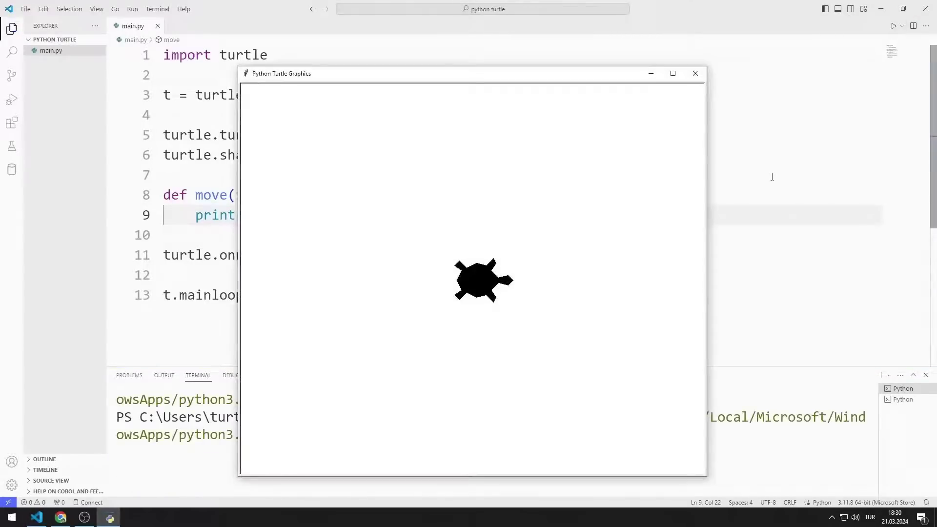
drag(592, 77, 718, 65)
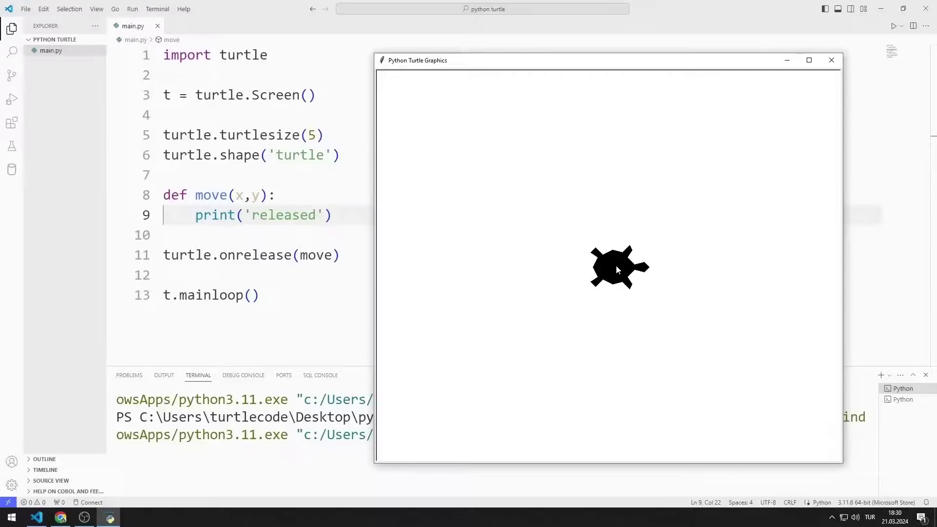
click(615, 265)
click(616, 265)
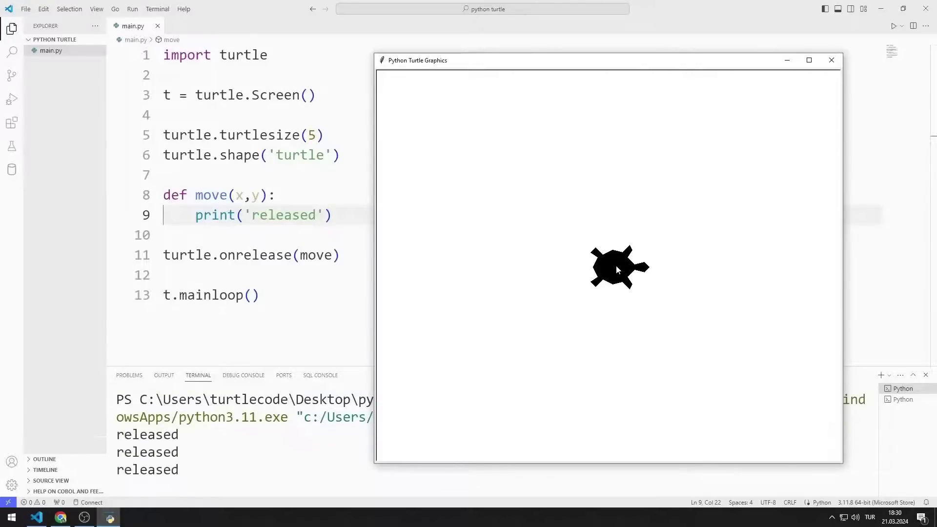
click(616, 265)
click(616, 265)
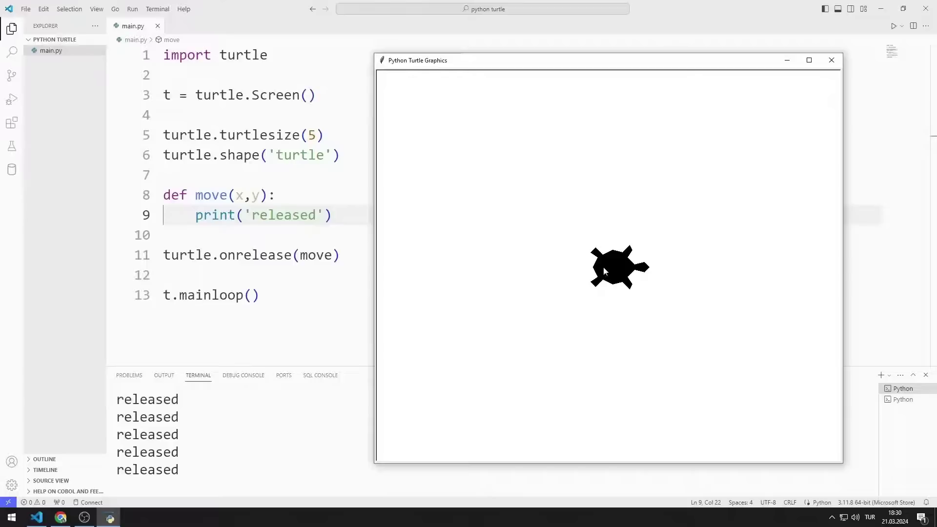
click(831, 59)
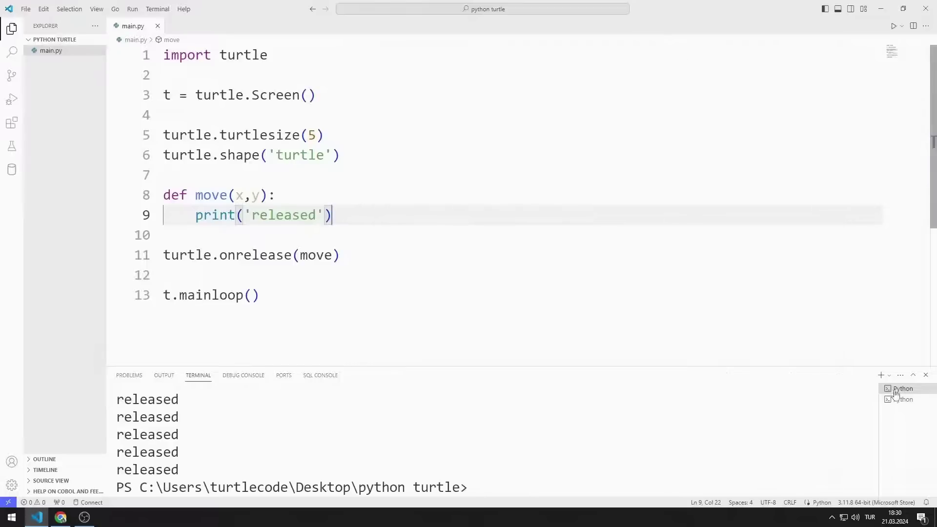
- Hide the terminal panel and delete the print('released') line from move
click(924, 376)
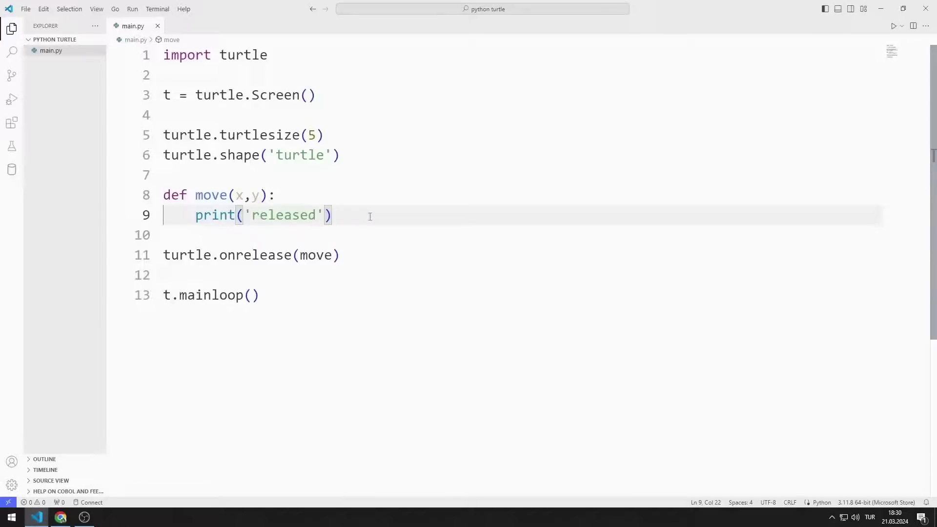
drag(368, 214, 196, 215)
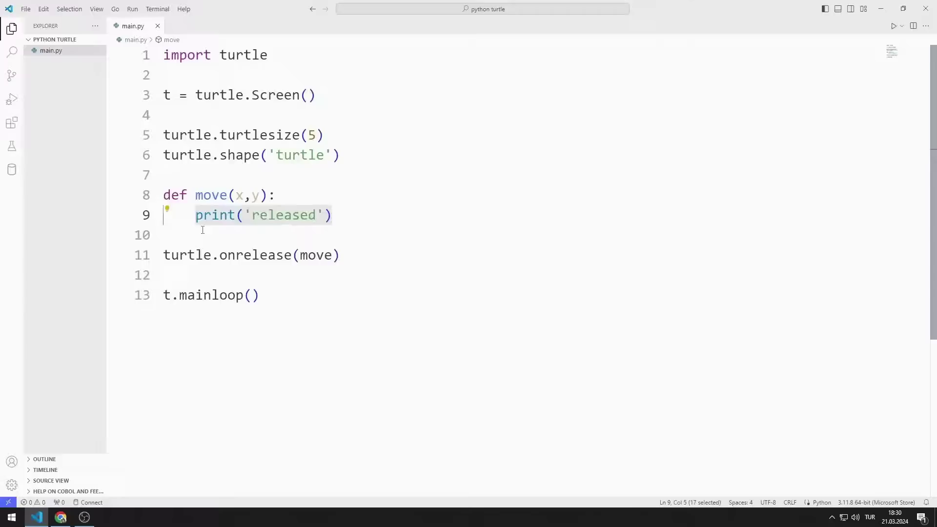
key(BackSpace)
key(Return)
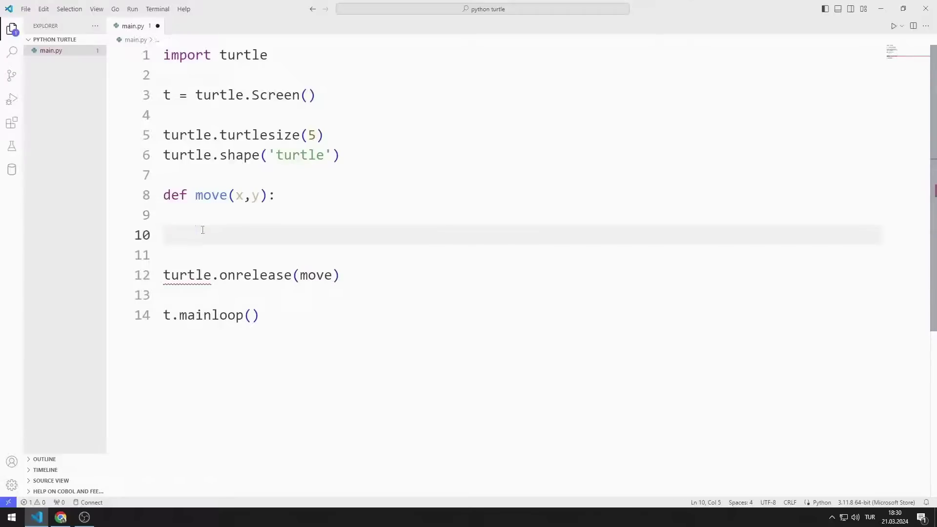
text(x= )
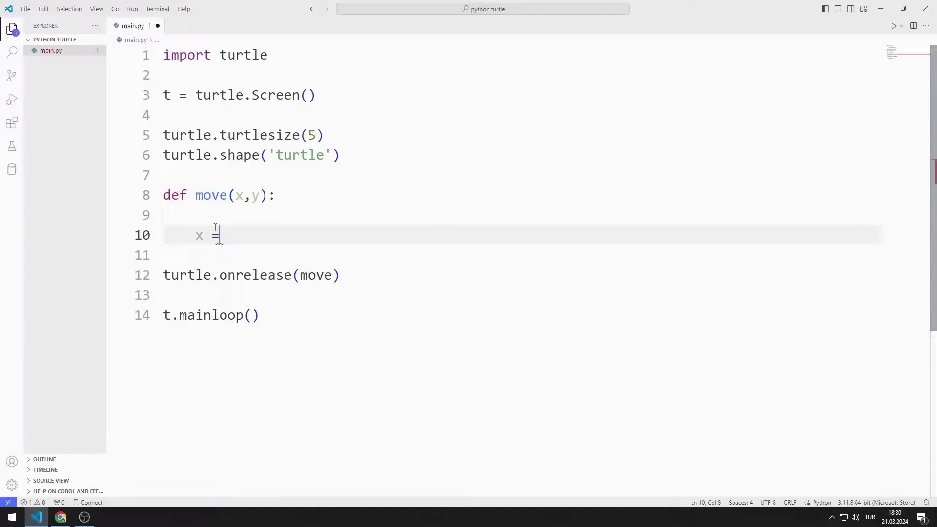
text(random)
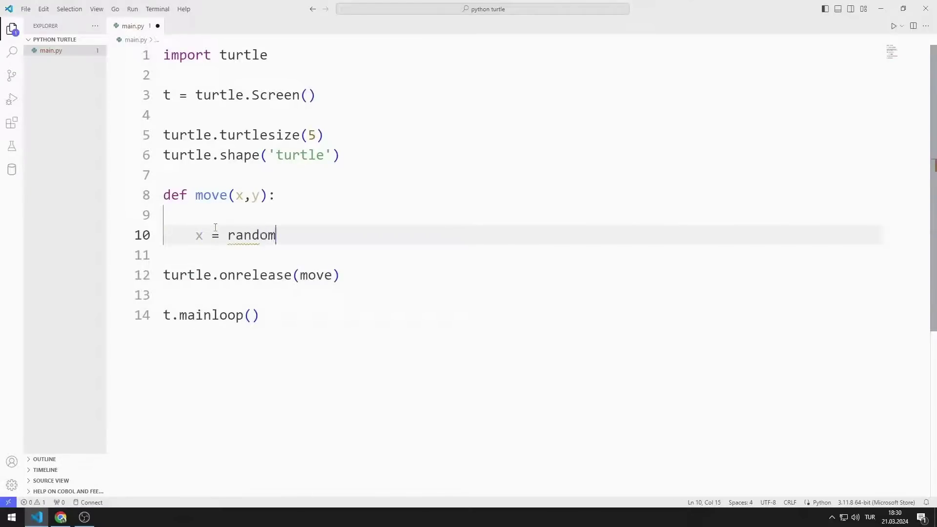
- Add import random and finish x = random.randrange(-300, 300) inside move
click(283, 55)
key(Return)
text(i)
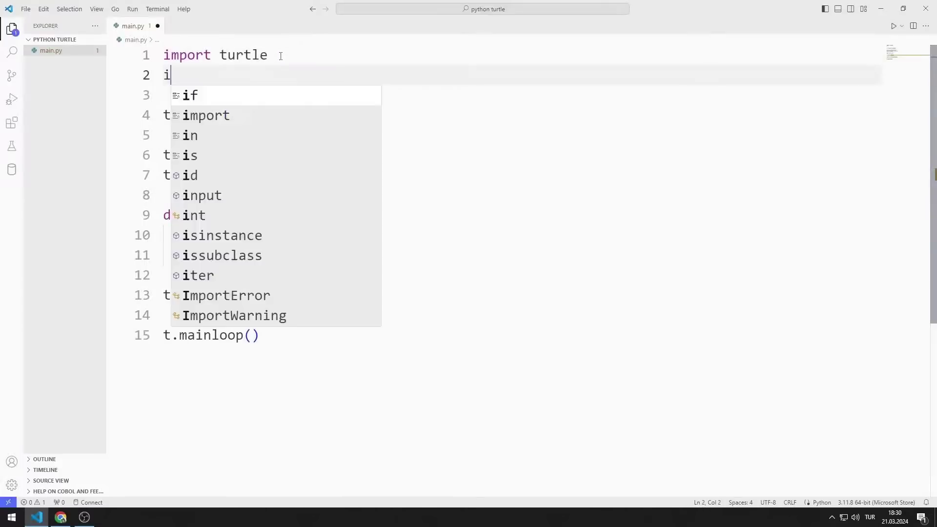
text(mport random)
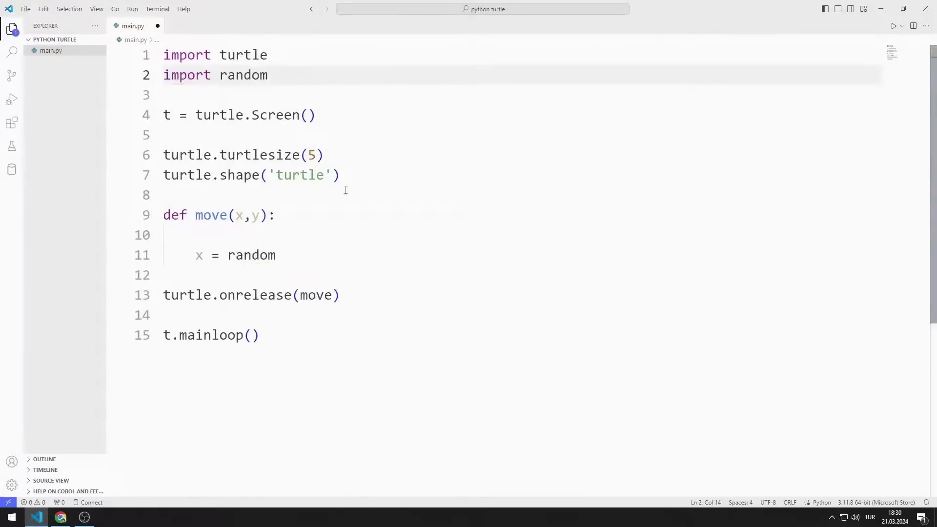
click(304, 253)
text(.ra)
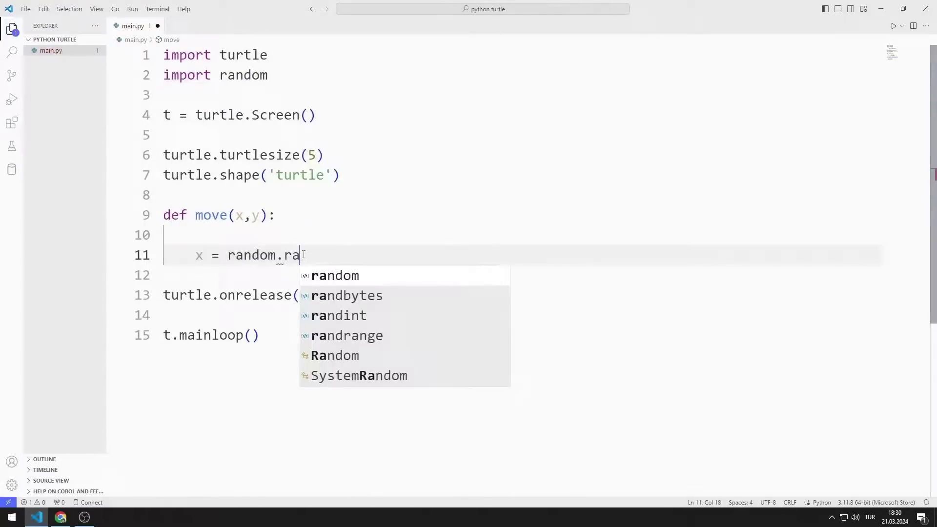
text(ndrange(-3)
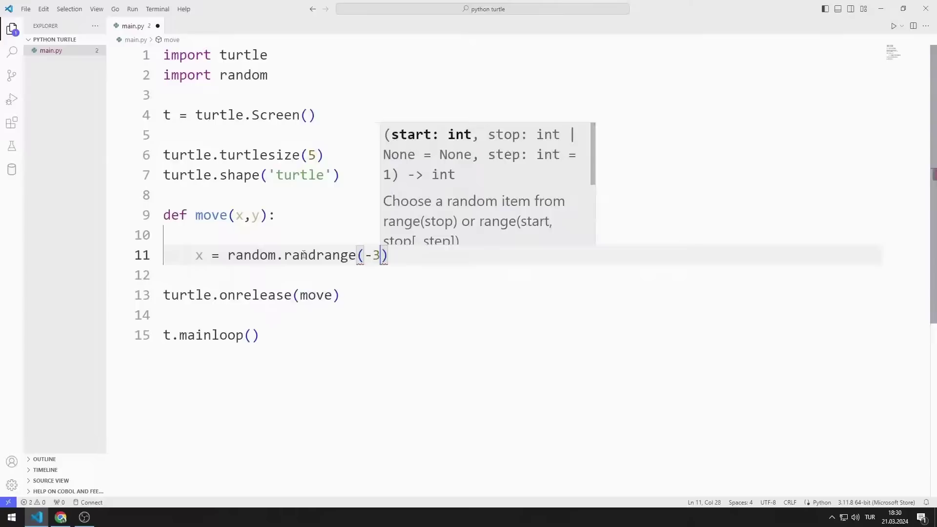
text(00,300)
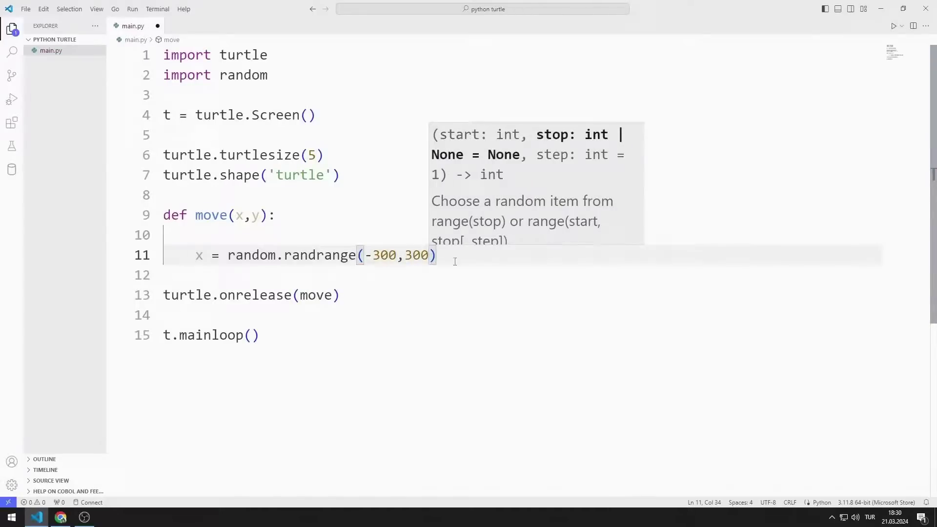
- Duplicate the x line into a matching y assignment and begin turtle.goto(x, y)
drag(455, 261, 211, 255)
key(End)
key(Return)
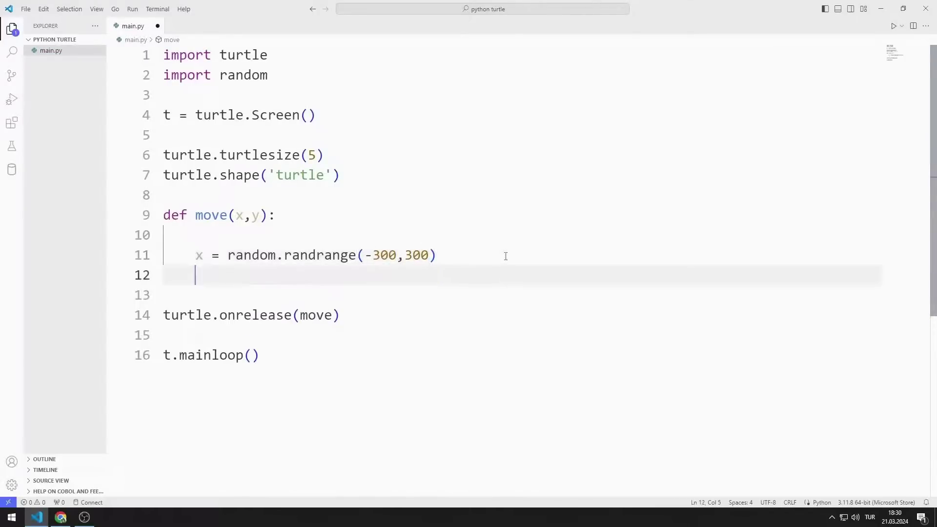
text(x = random.randrange(-300,300))
key(BackSpace)
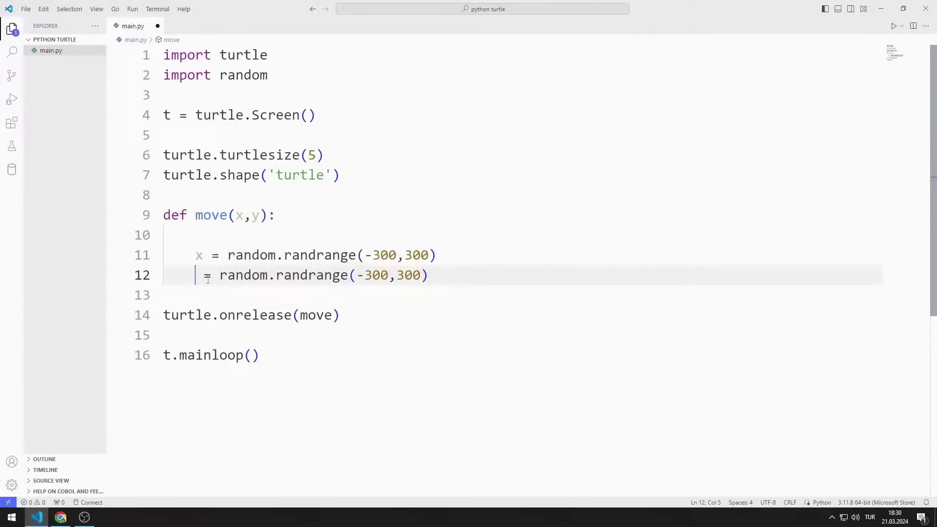
text(y)
key(End)
key(Return)
key(Return)
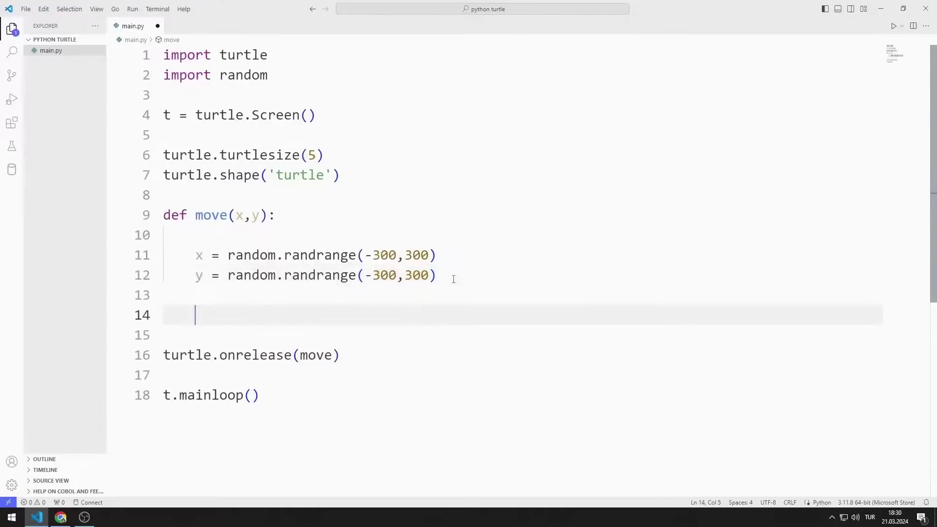
text(tur)
key(Tab)
text(.goto)
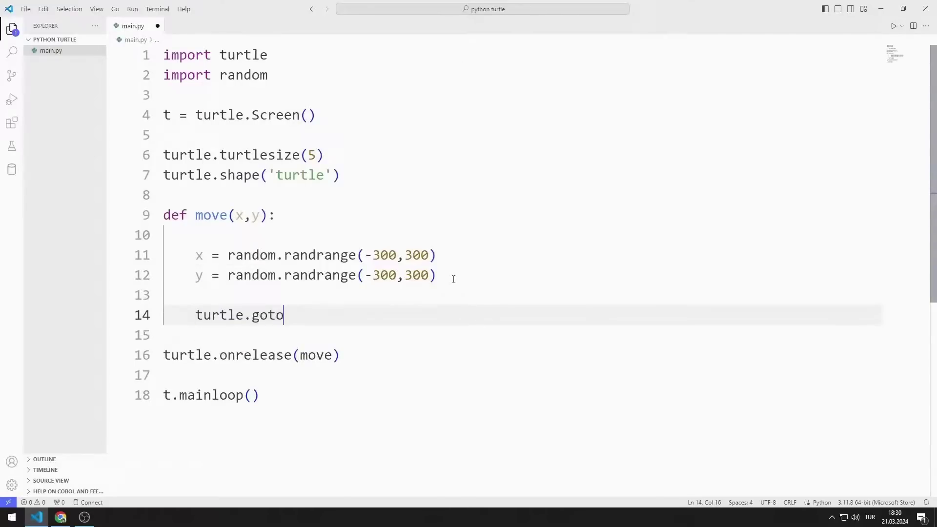
text((x,y))
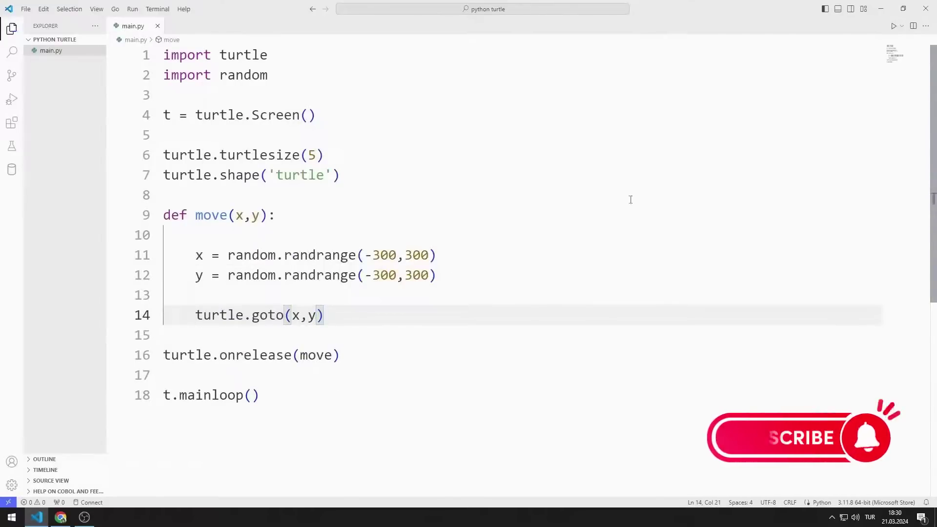
- Run the script and release a dozen clicks on the turtle, leaving a zig-zag trail
click(894, 26)
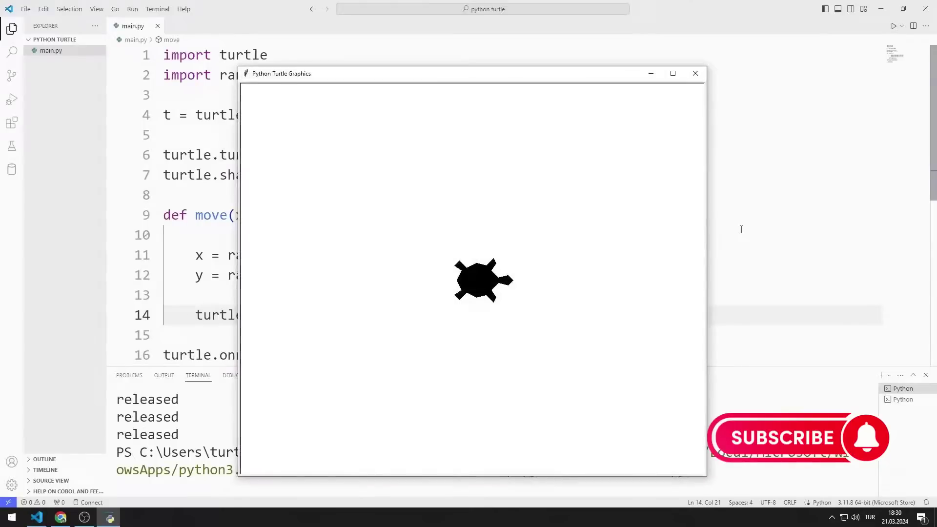
drag(479, 276, 512, 293)
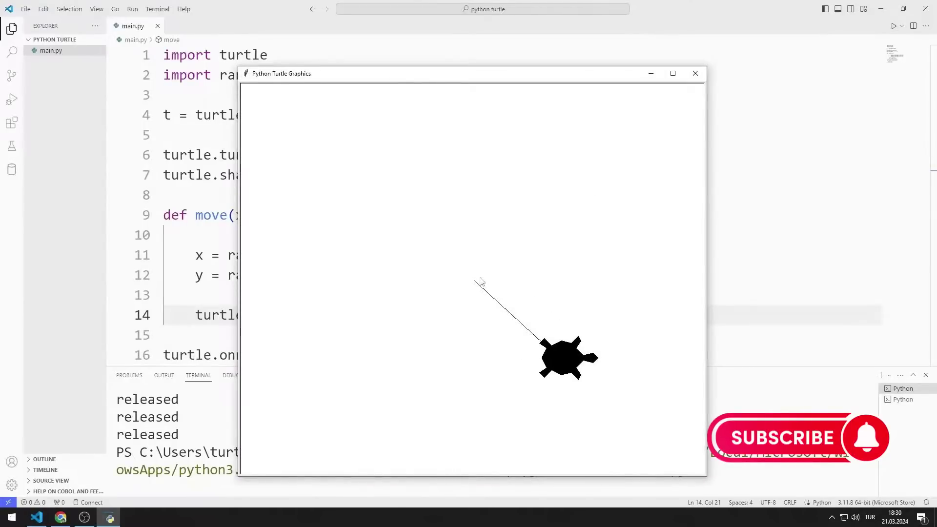
drag(564, 357, 513, 322)
click(428, 233)
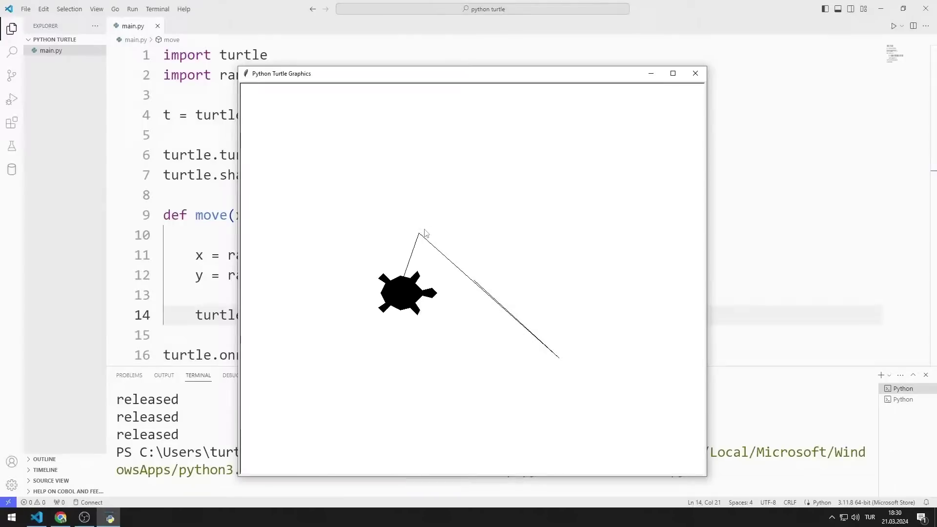
click(398, 295)
click(527, 393)
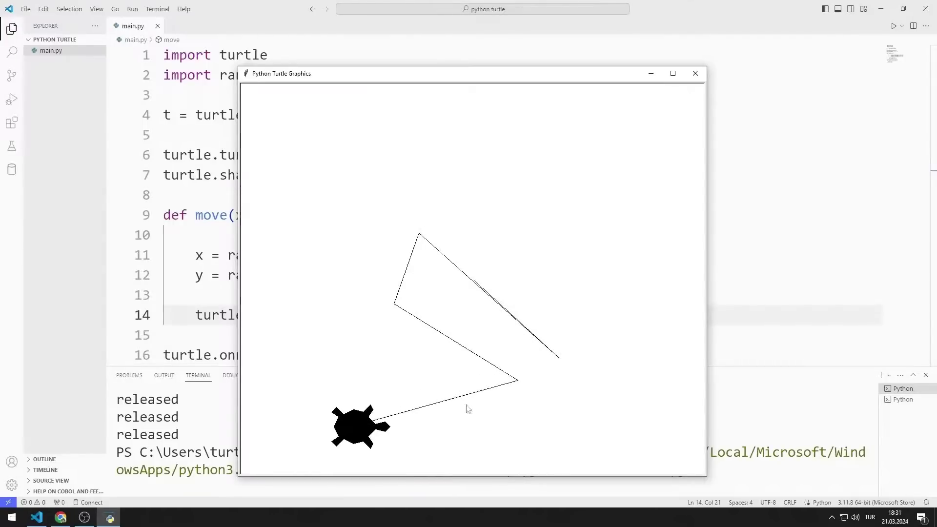
click(359, 444)
click(421, 406)
click(487, 388)
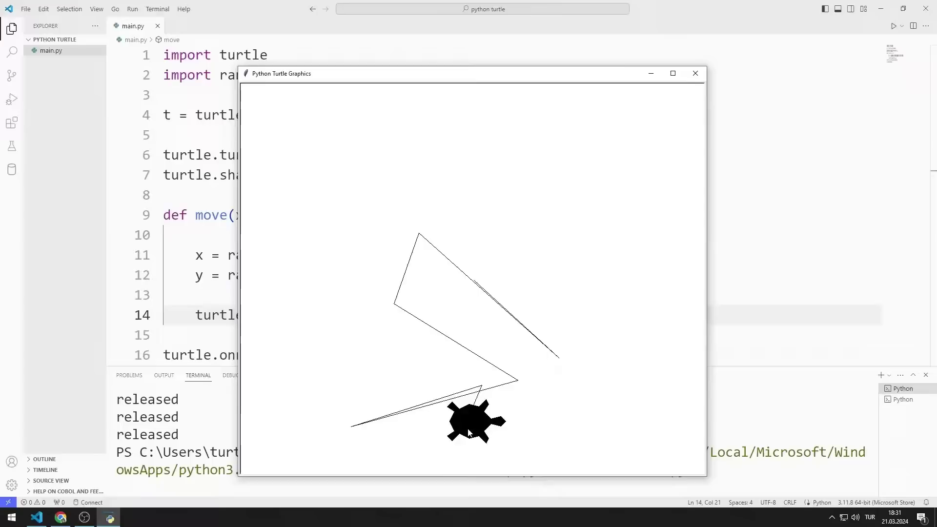
click(467, 428)
click(466, 419)
click(352, 229)
click(483, 280)
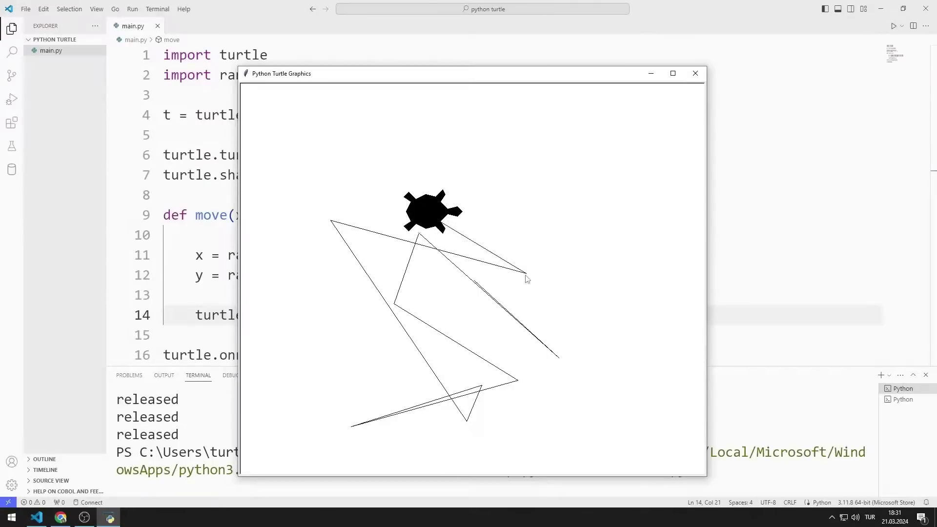
click(695, 73)
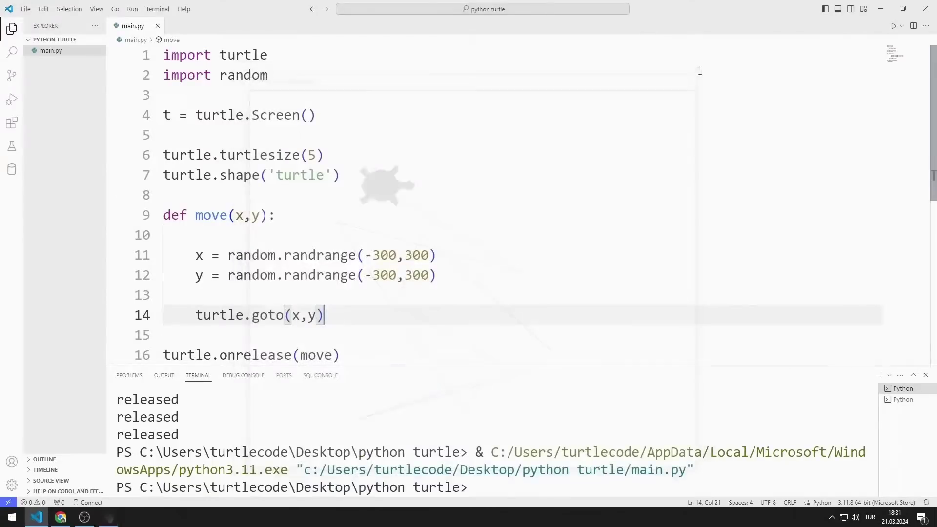
click(353, 156)
key(Return)
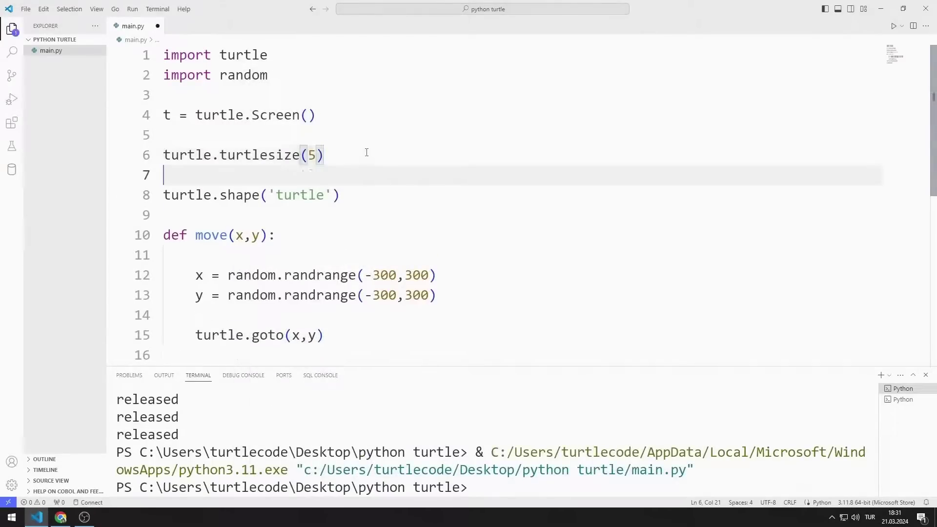
text(turtle.pen)
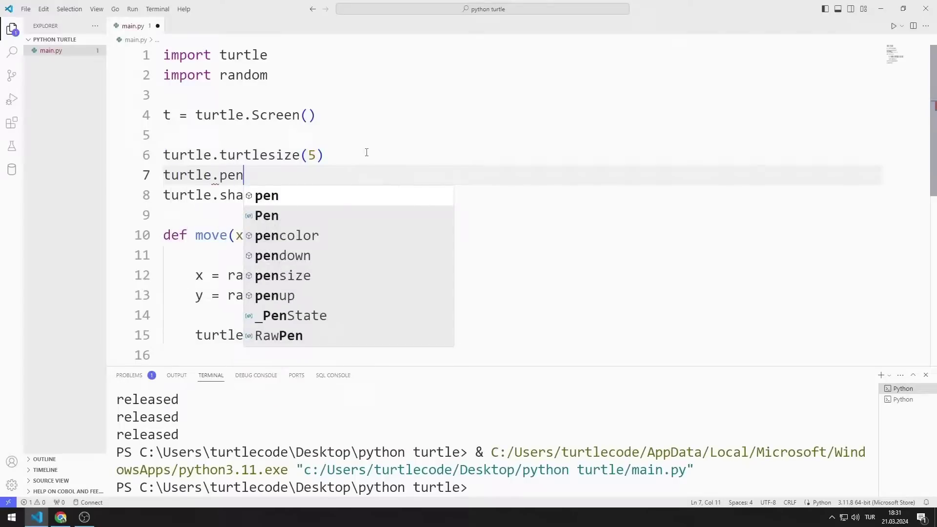
text(up())
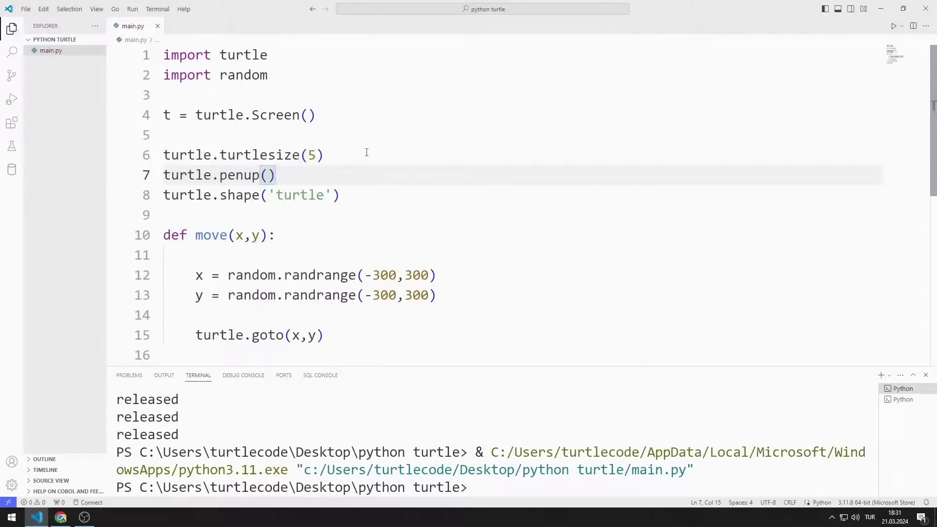
click(892, 27)
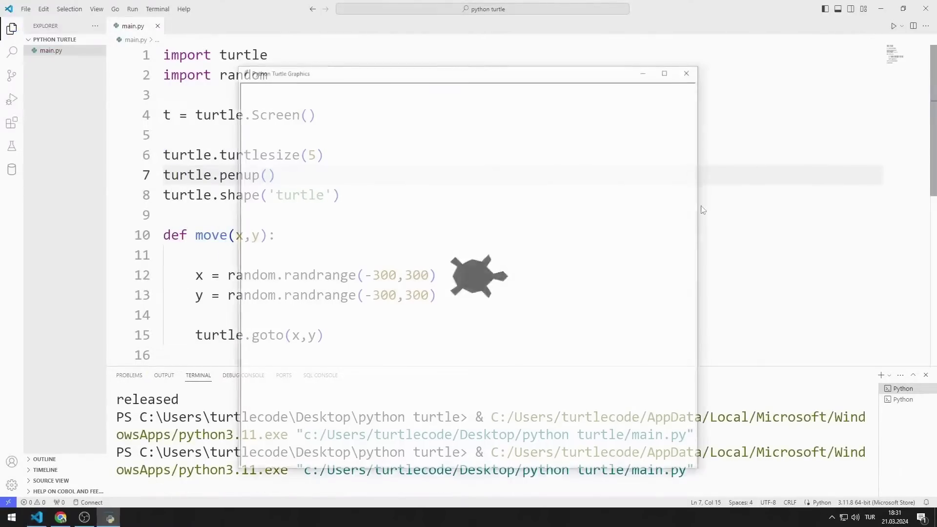
click(472, 286)
click(424, 192)
click(393, 193)
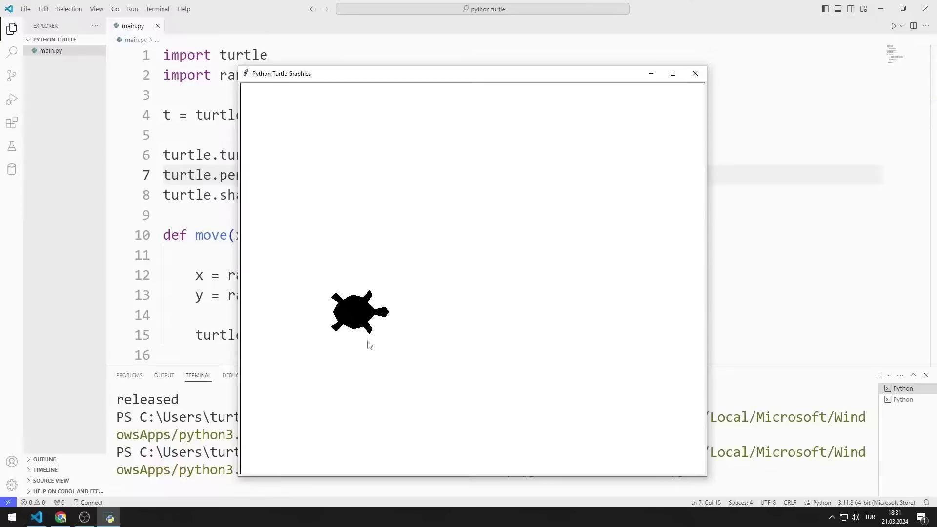
click(370, 343)
click(337, 167)
click(452, 302)
click(483, 303)
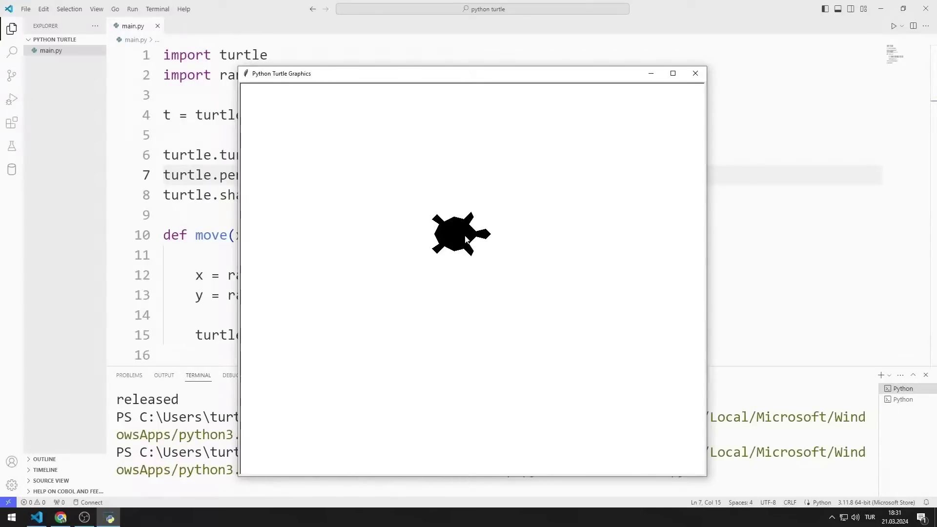
click(468, 243)
- Close the graphics window and add a seven-colour color_list inside move
click(695, 74)
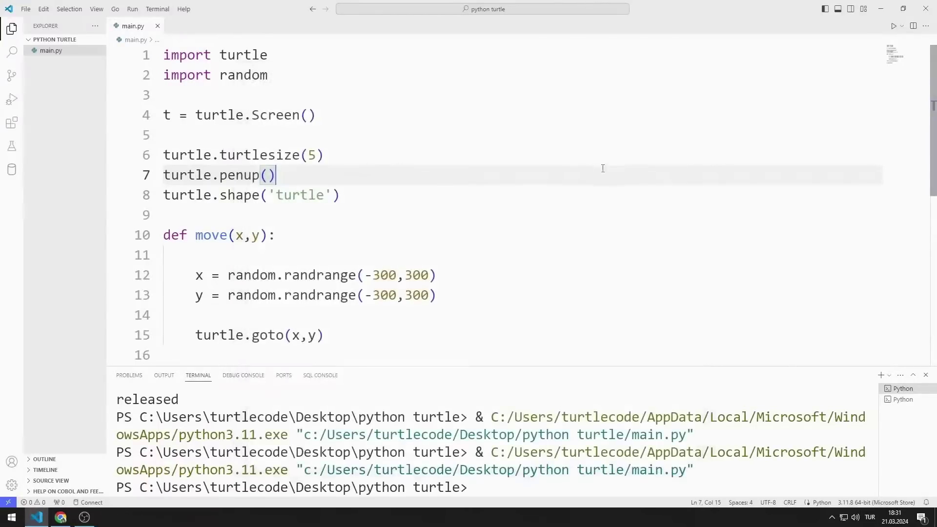
scroll(337, 179, down, 3)
click(286, 161)
key(Return)
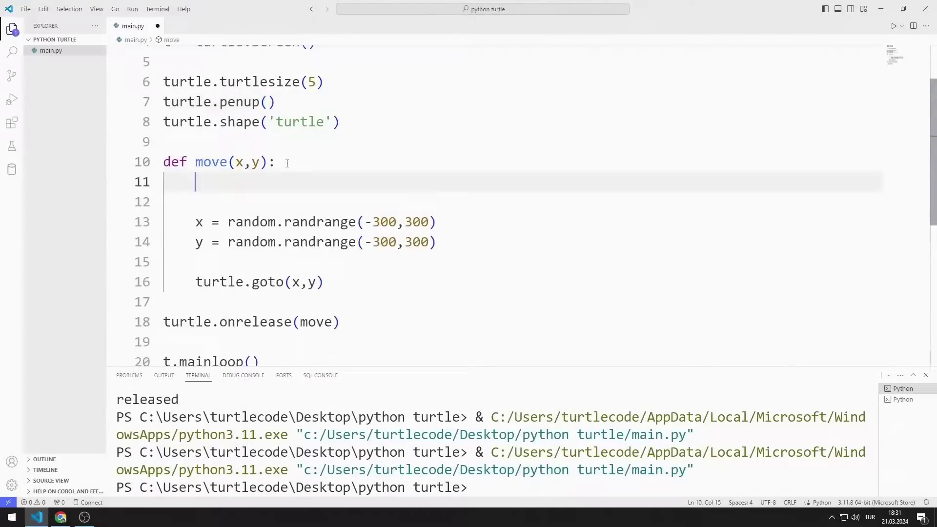
key(Return)
text(color_list = )
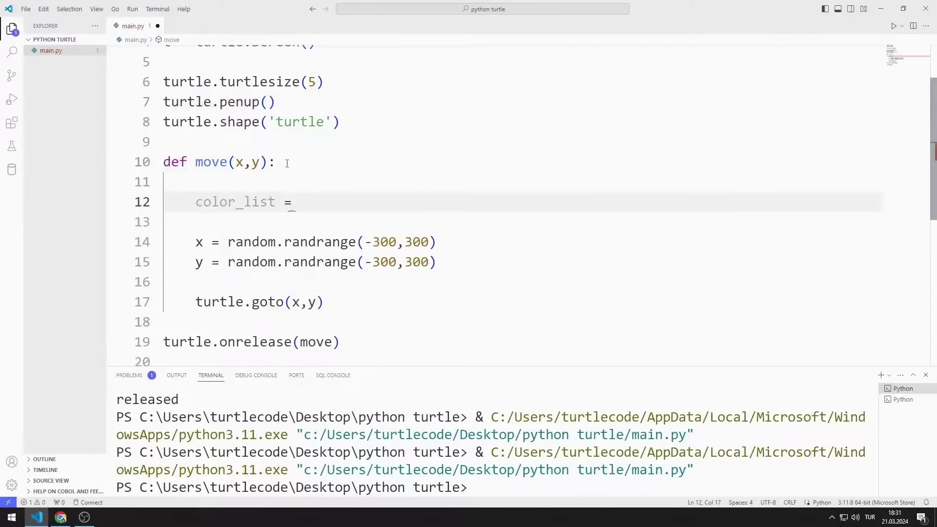
text(['purple',')
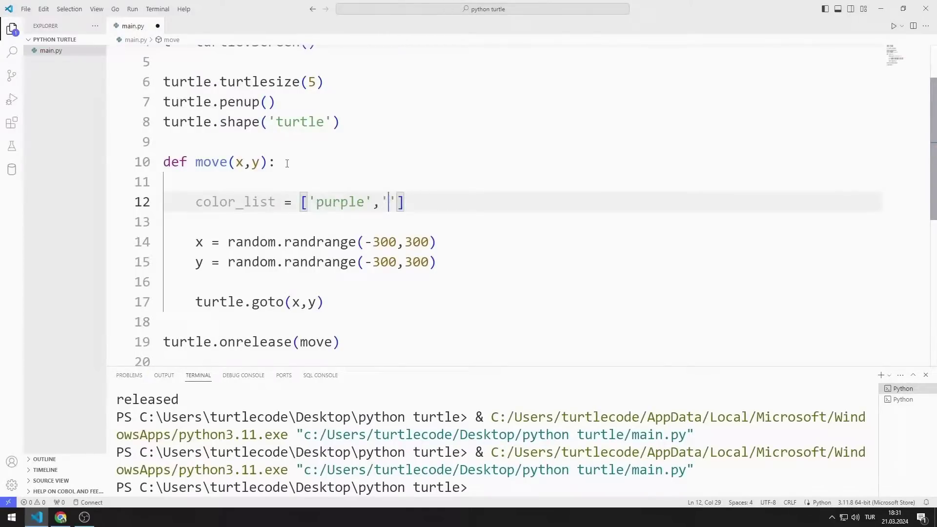
text(green','red',')
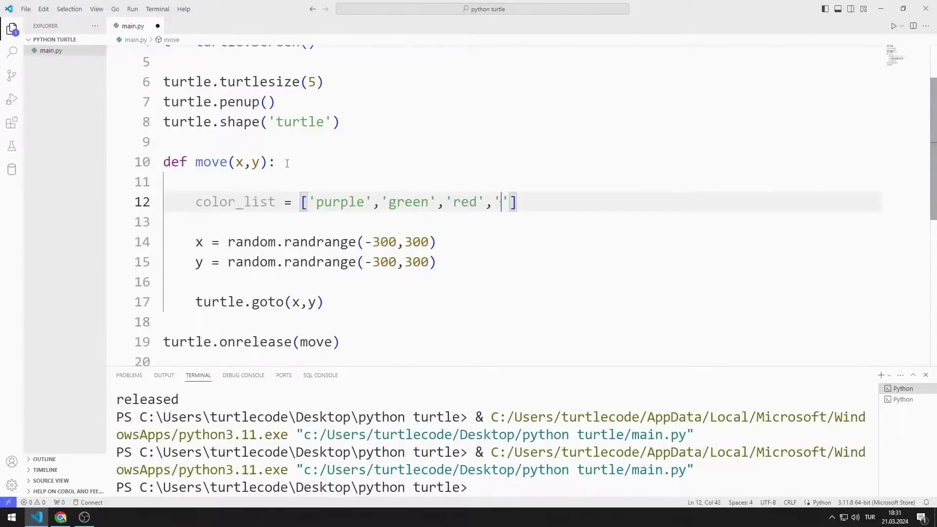
text(yellow','blue',)
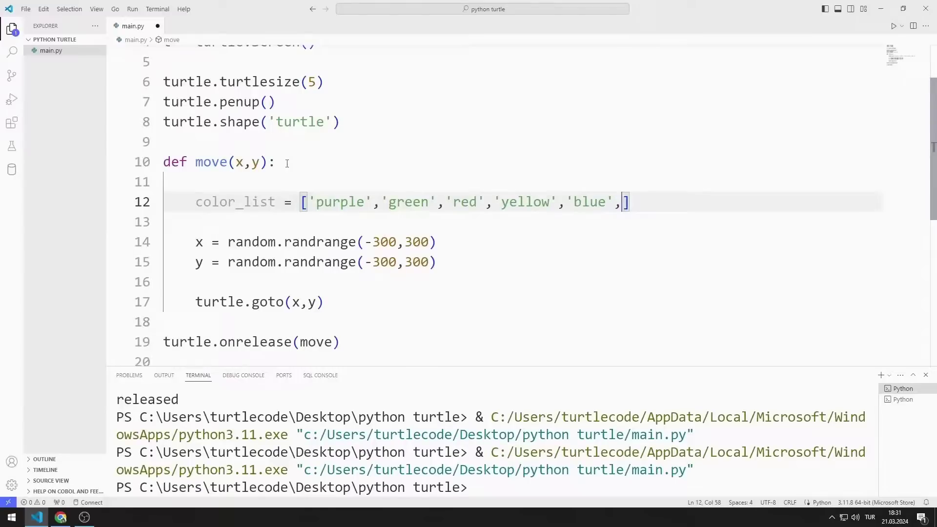
text('black','orange)
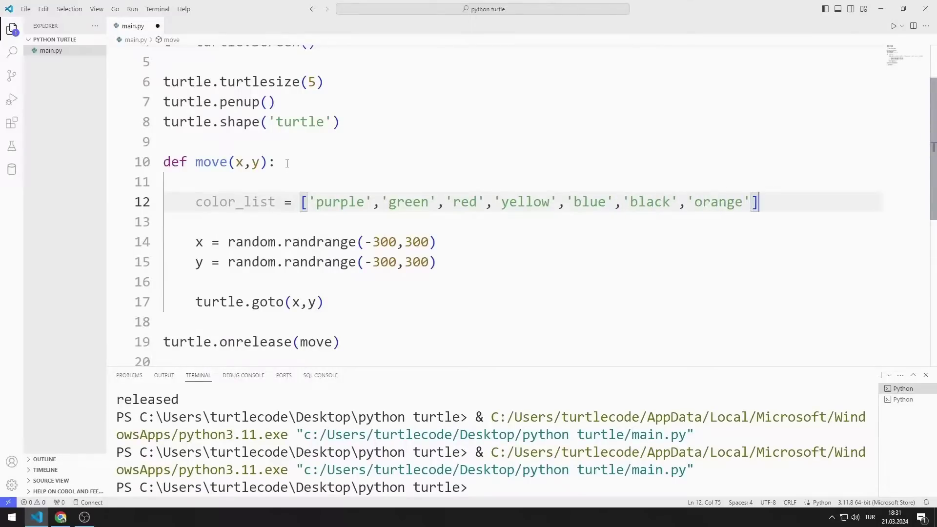
key(End)
- Add color = random.randrange(0, 6) below the colour list
key(Return)
text(color = )
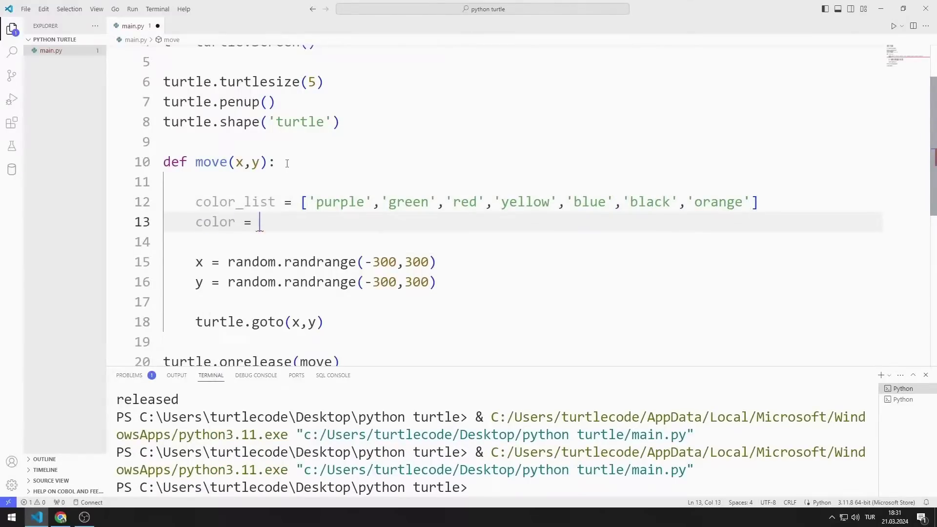
text(random.rand)
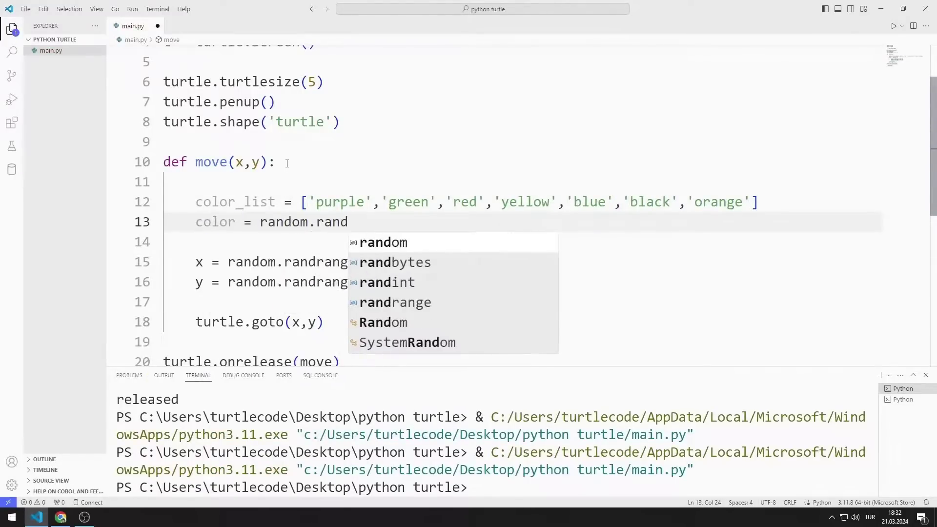
key(Down)
key(Down)
key(Down)
key(Return)
text((0,6)
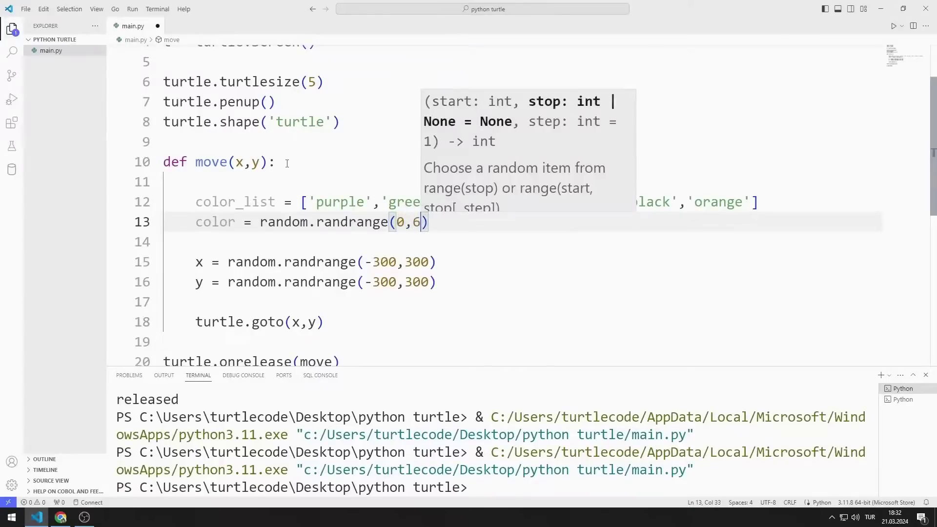
key(Right)
- Add turtle.color(color_list[color]) to apply the random colour
key(Return)
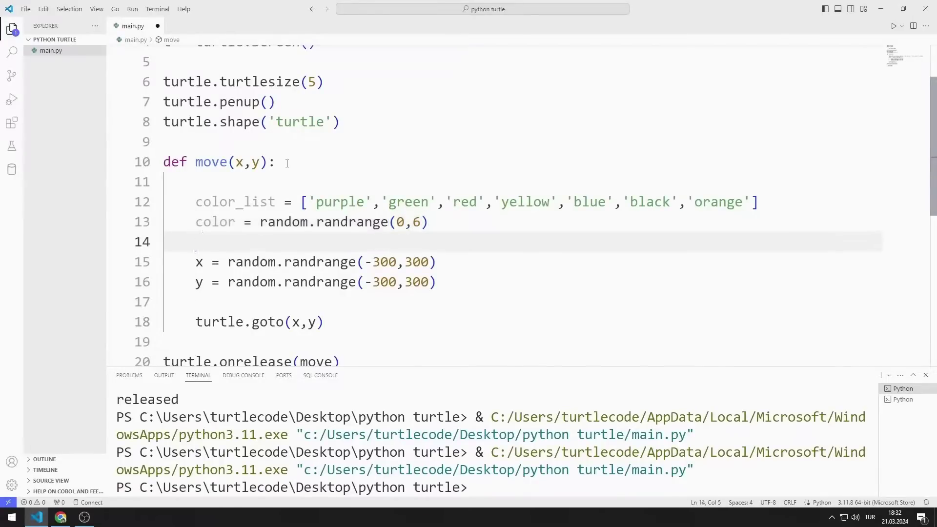
text(turtle.col)
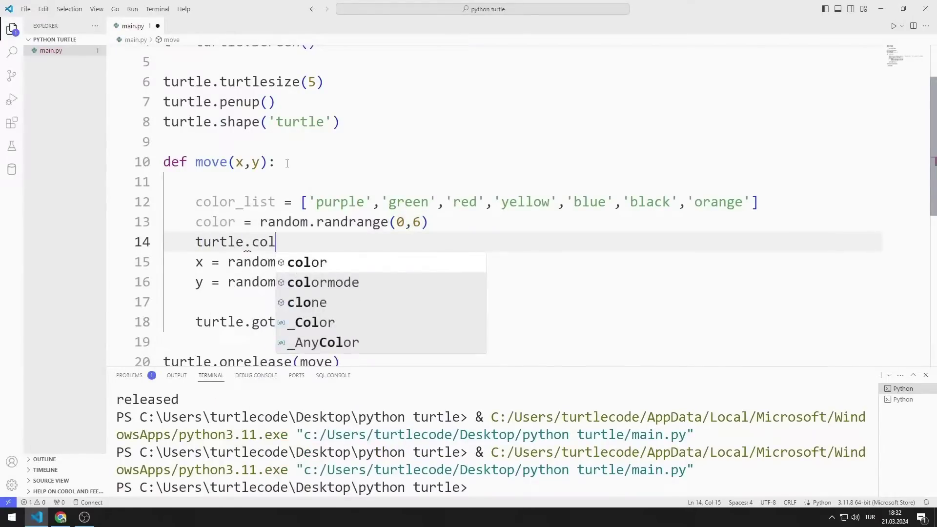
text(or(colo)
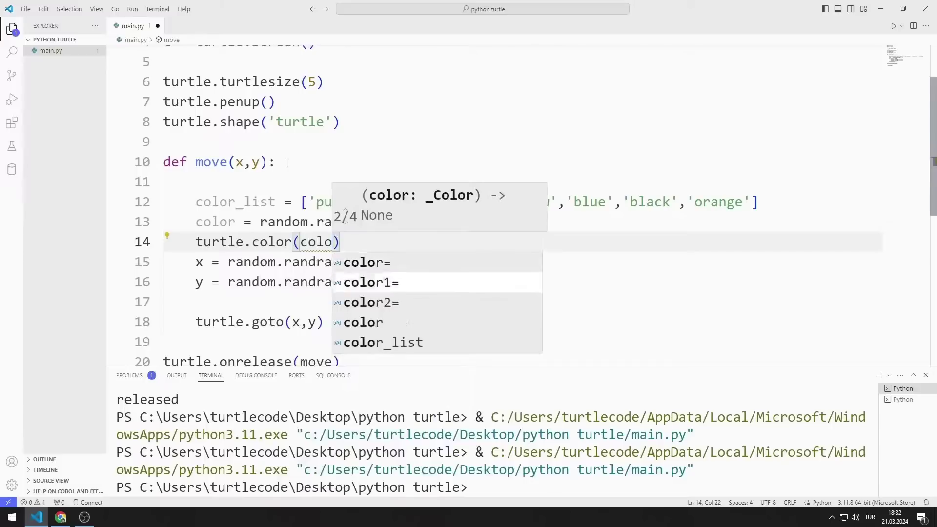
key(Down)
key(Down)
key(Down)
key(Down)
key(Return)
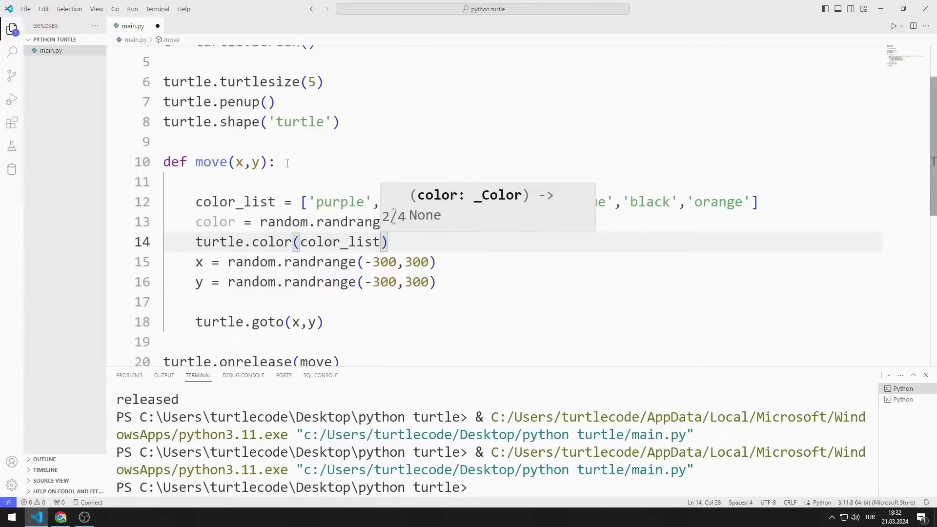
text([color)
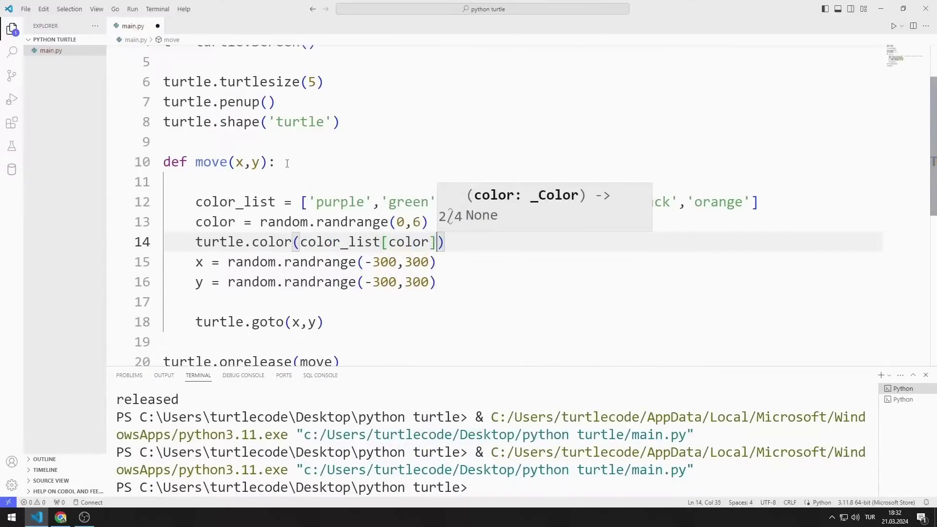
key(Escape)
key(Down)
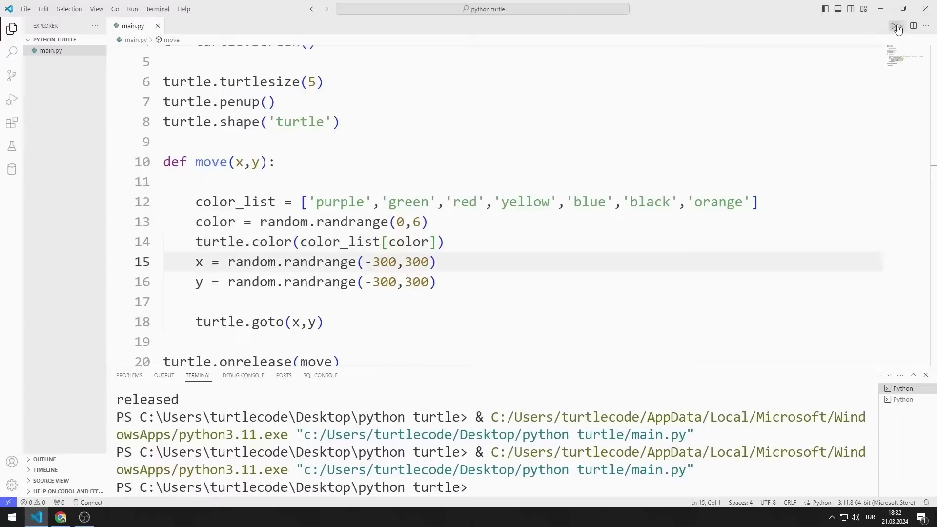
- Run the script and release eleven clicks on the turtle, recolouring and moving it each time
click(896, 29)
click(490, 297)
click(574, 402)
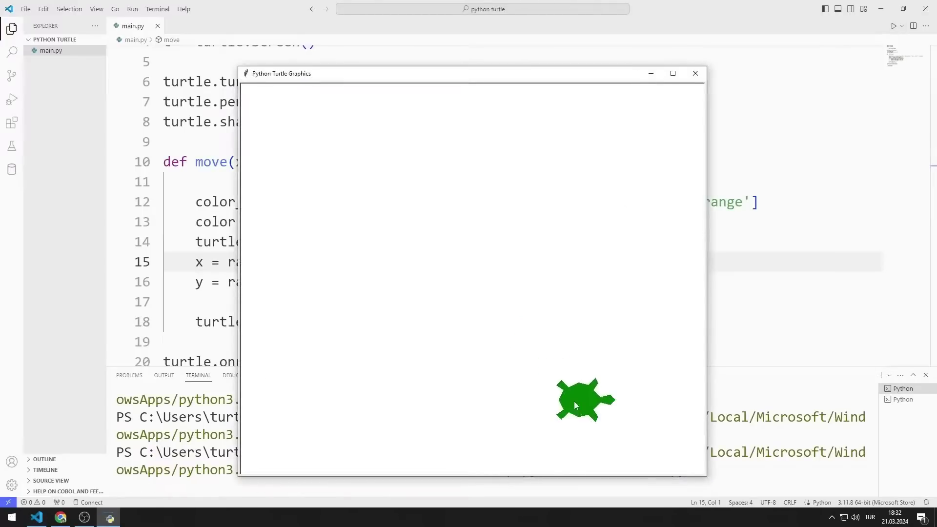
click(346, 253)
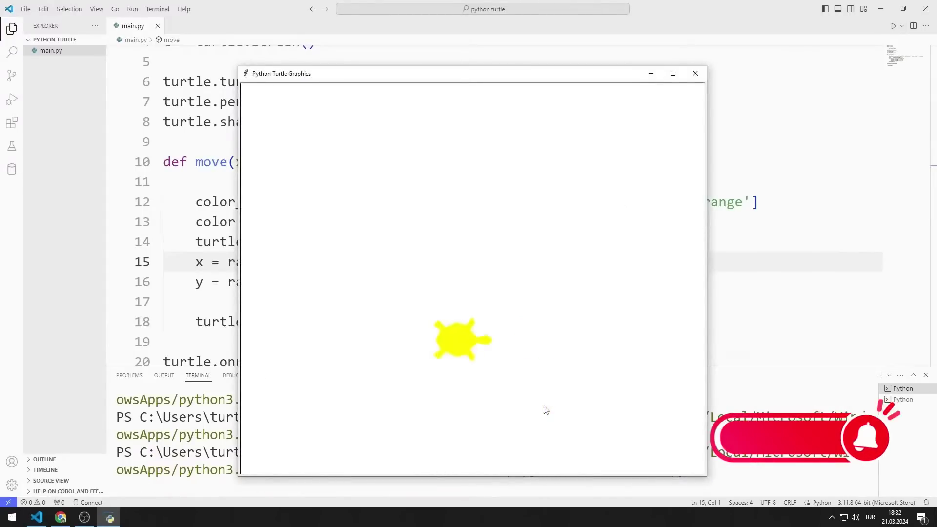
click(345, 259)
click(439, 264)
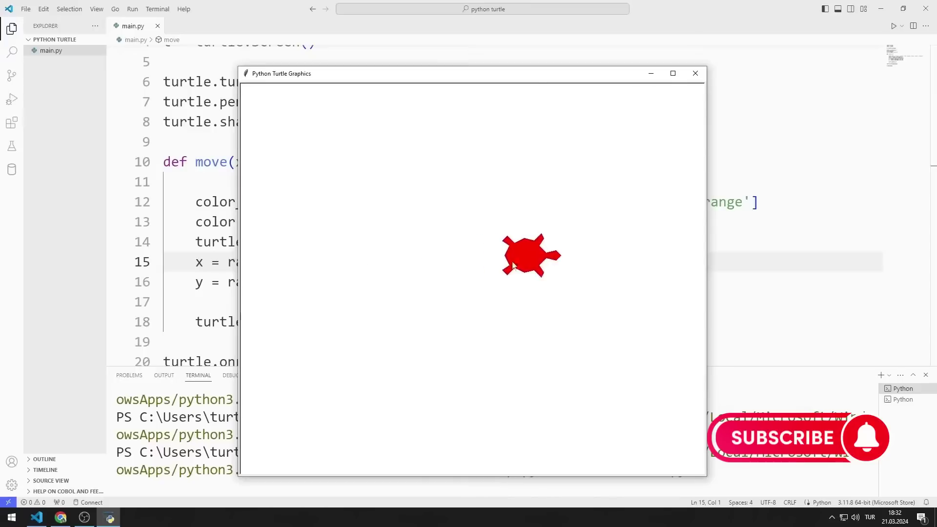
click(537, 256)
click(517, 207)
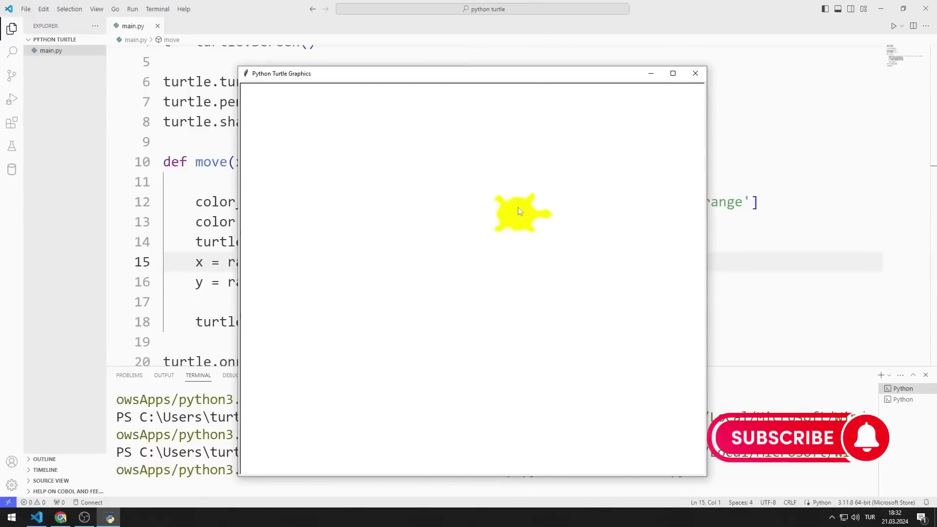
click(471, 367)
click(416, 390)
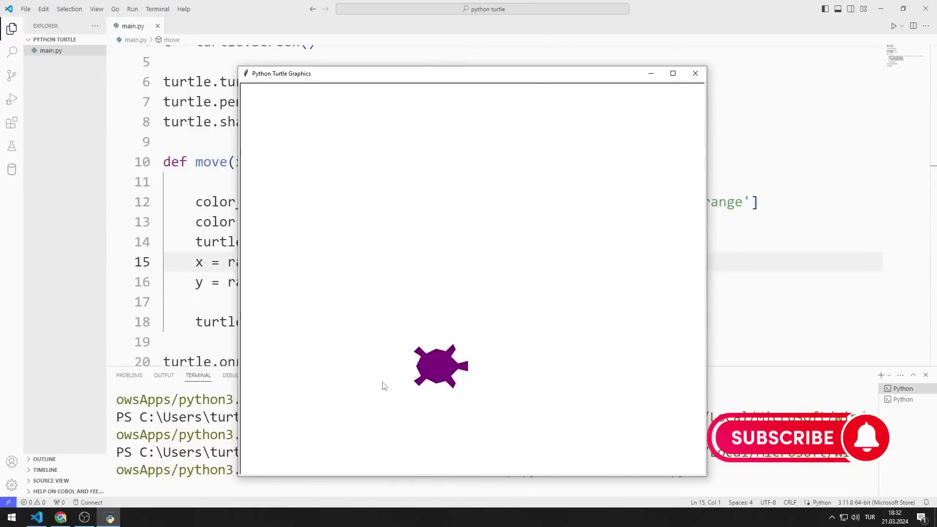
click(442, 381)
click(458, 350)
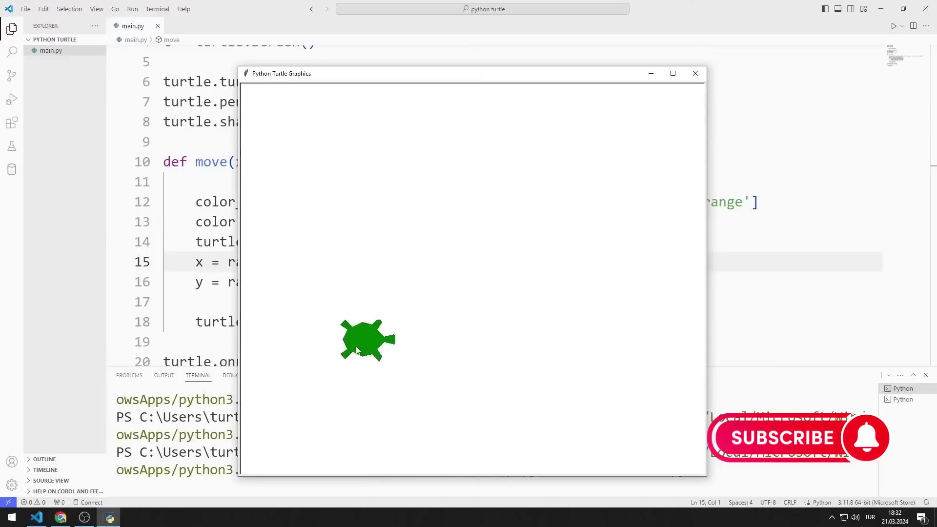